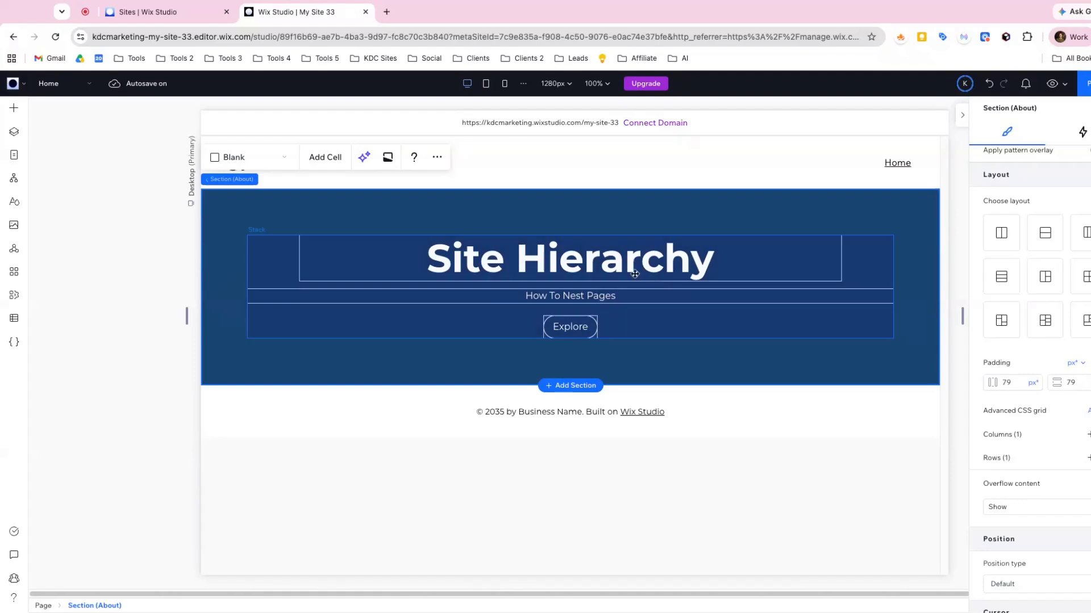
- Open the Service 1 page's SEO basics and review its parent page and URL slug
left_click(19, 157)
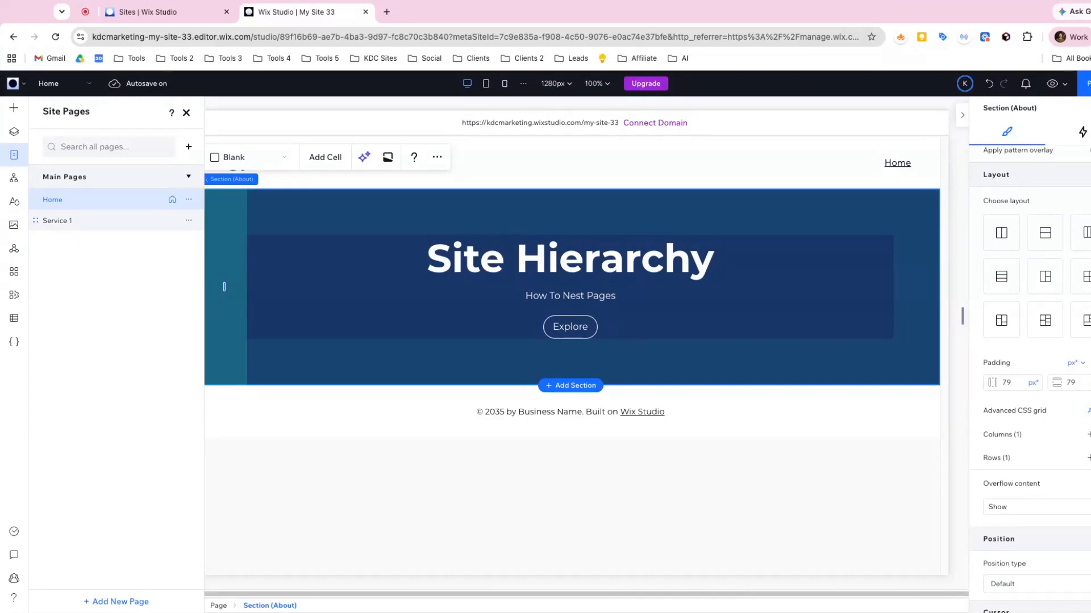
left_click(127, 220)
left_click(188, 220)
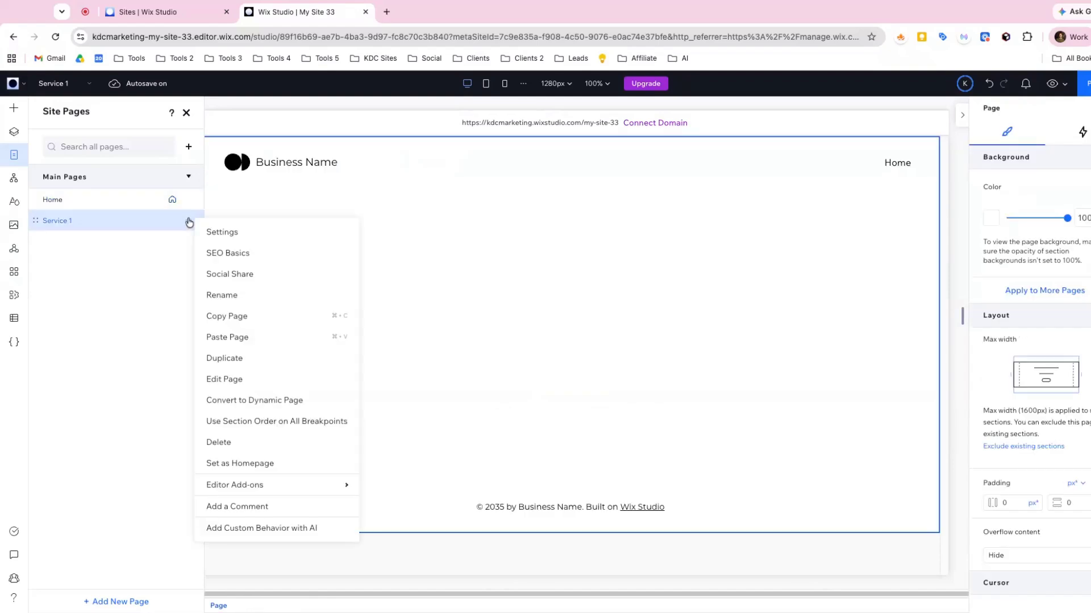
left_click(227, 253)
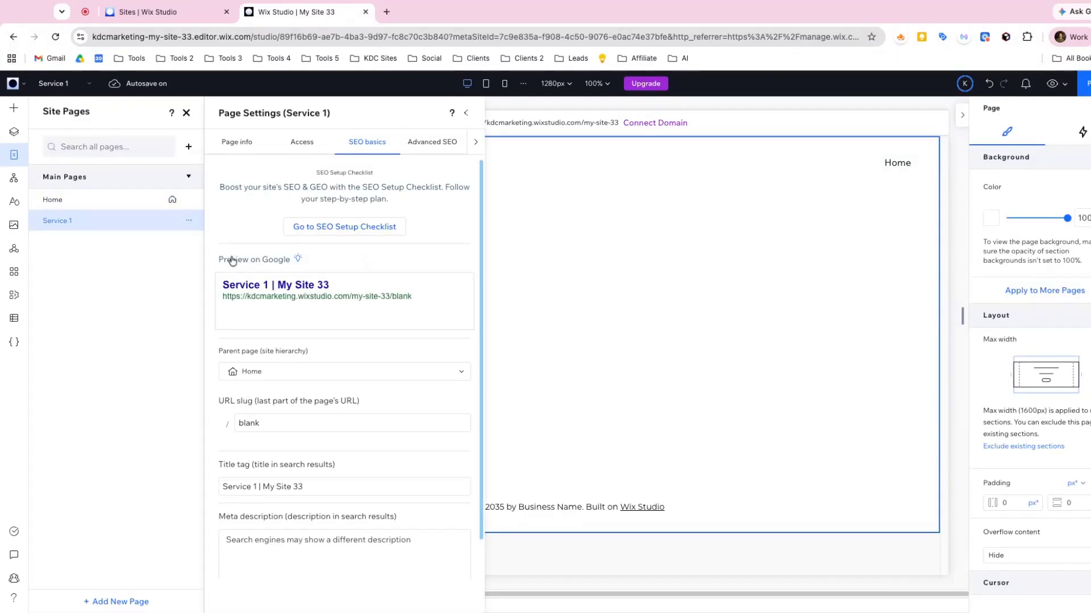
scroll(272, 307, "down", 1)
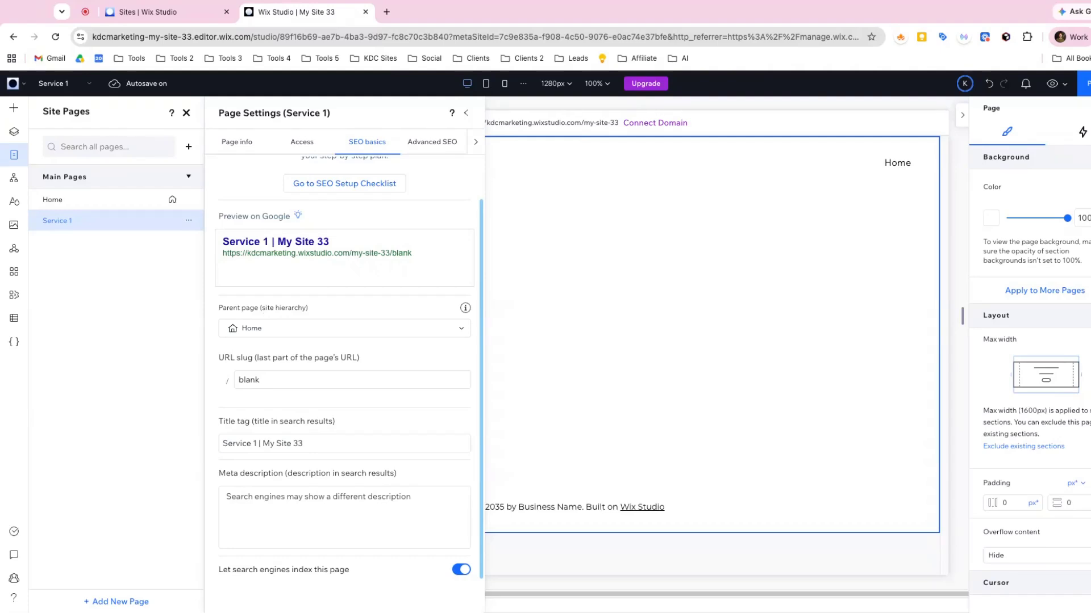
- Add a new blank page to the site's main pages and name it "Services"
left_click(188, 146)
left_click(226, 195)
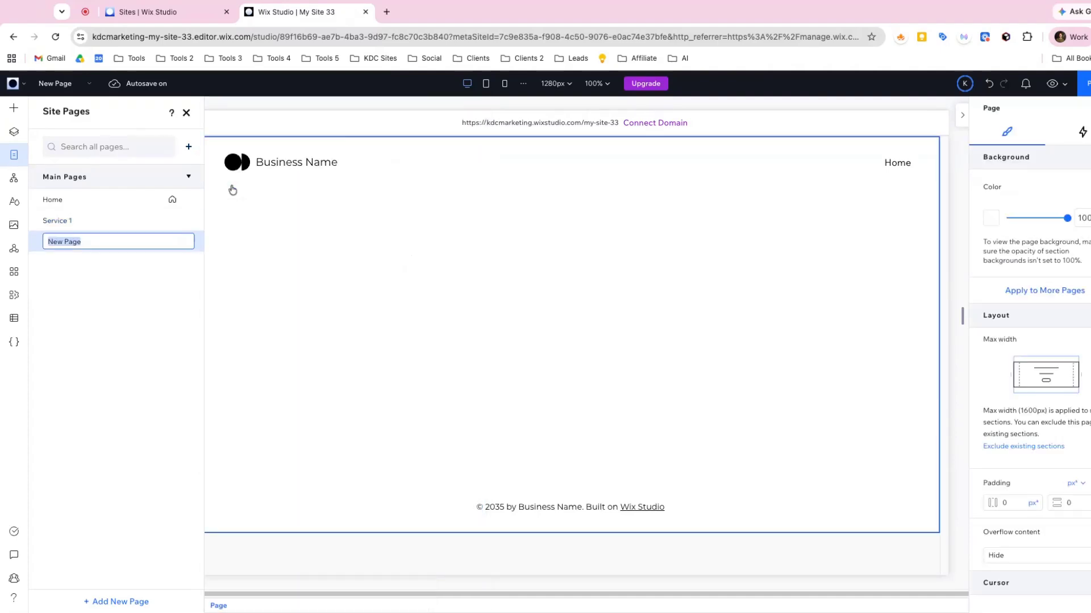
type("Services")
key("Return")
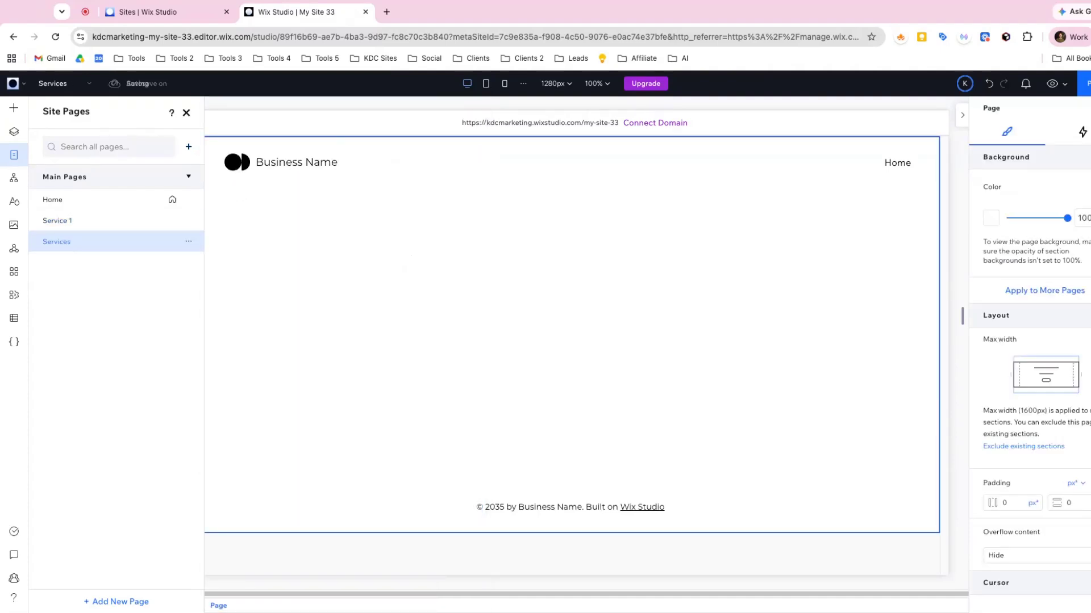
- Try Services as the parent page in Service 1's SEO basics and switch the parent back to Home
left_click(173, 222)
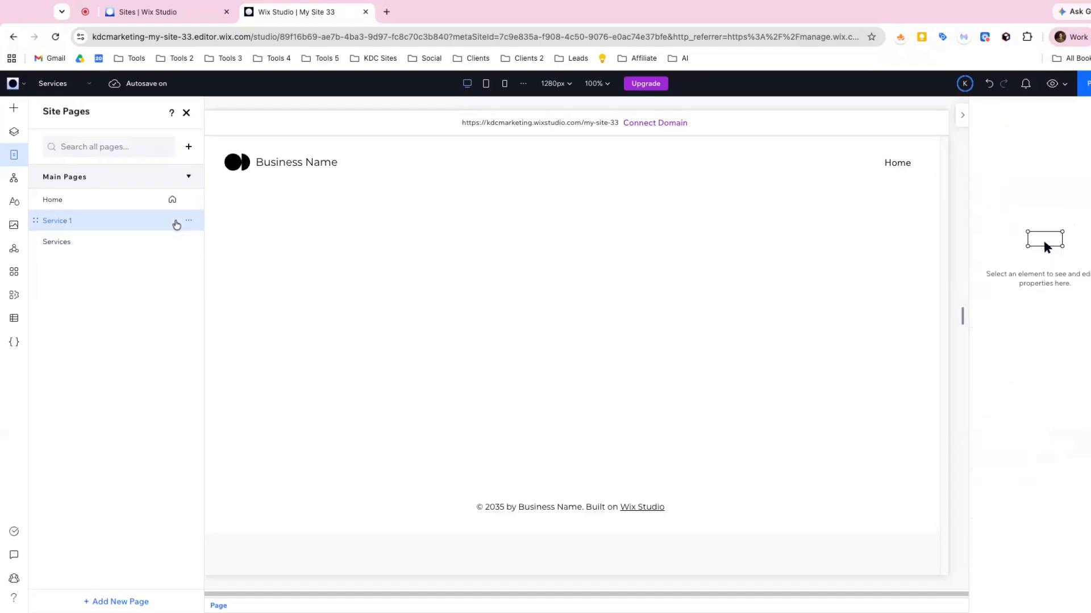
left_click(194, 223)
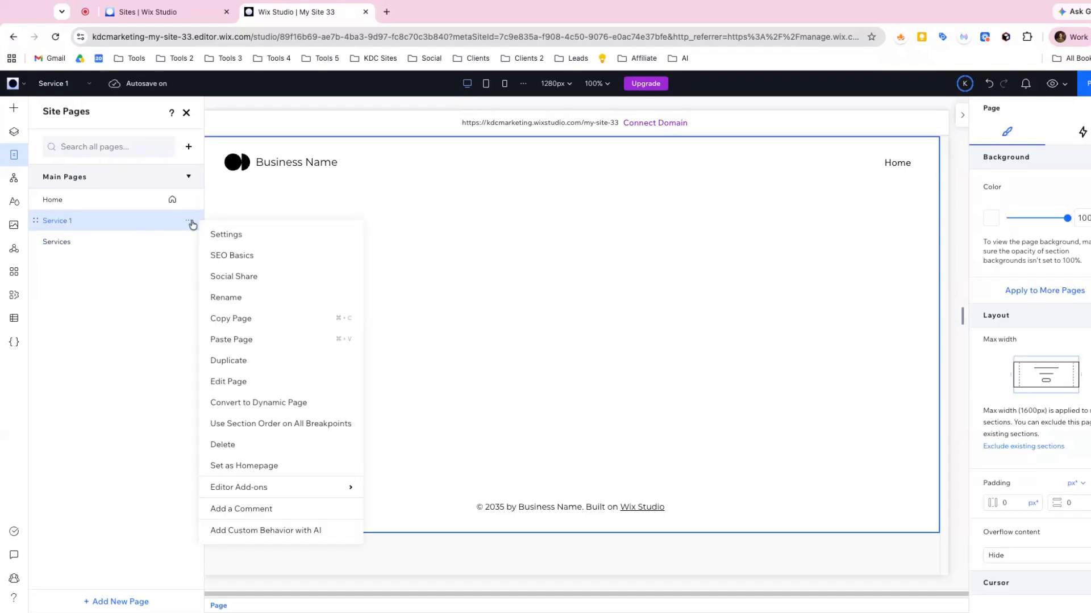
left_click(230, 255)
left_click(292, 373)
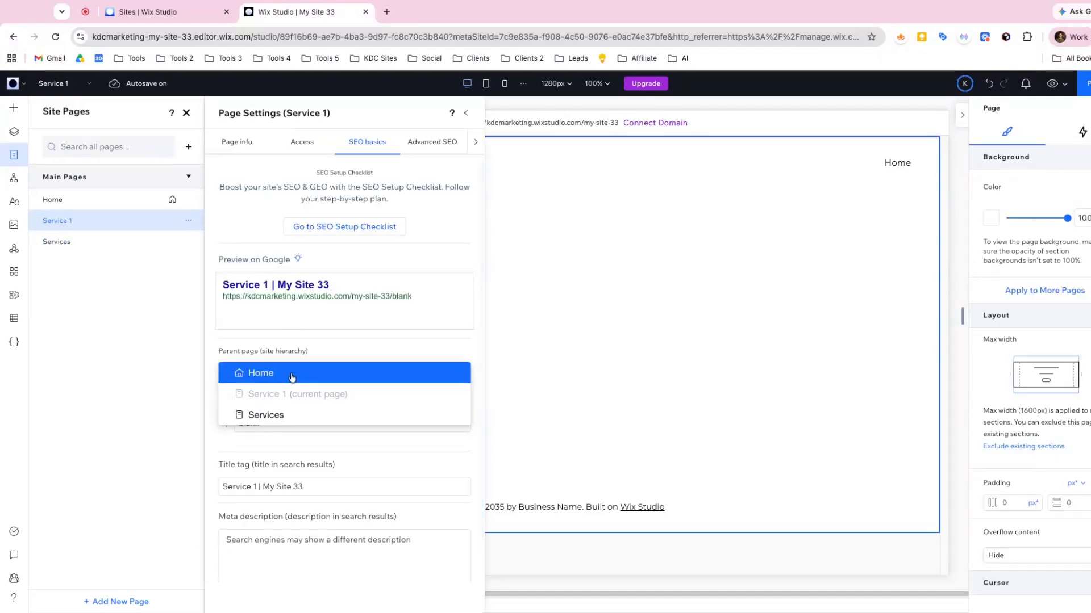
left_click(294, 418)
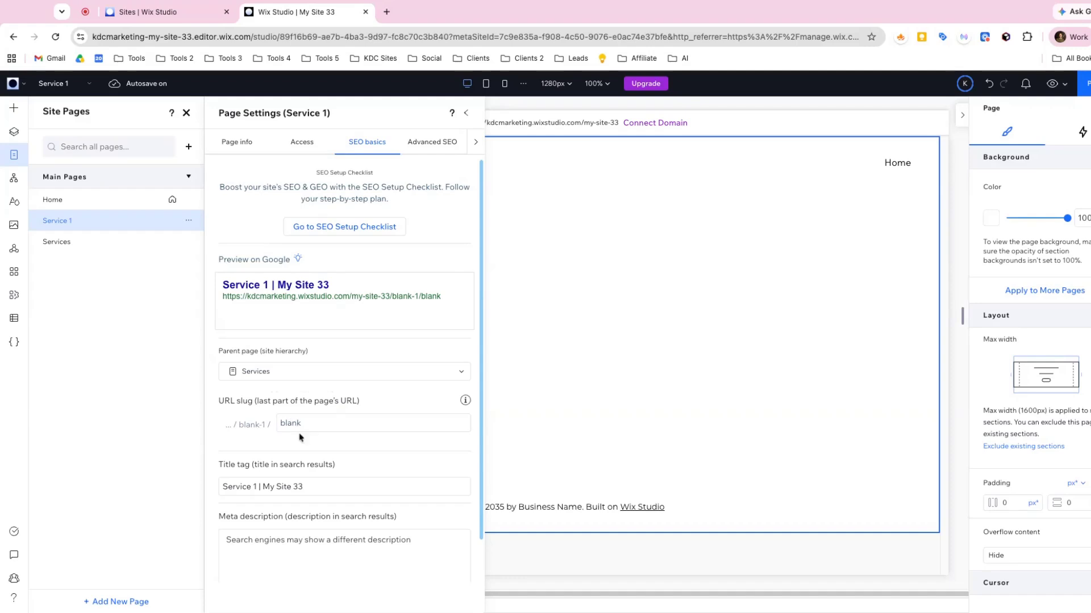
left_click(312, 378)
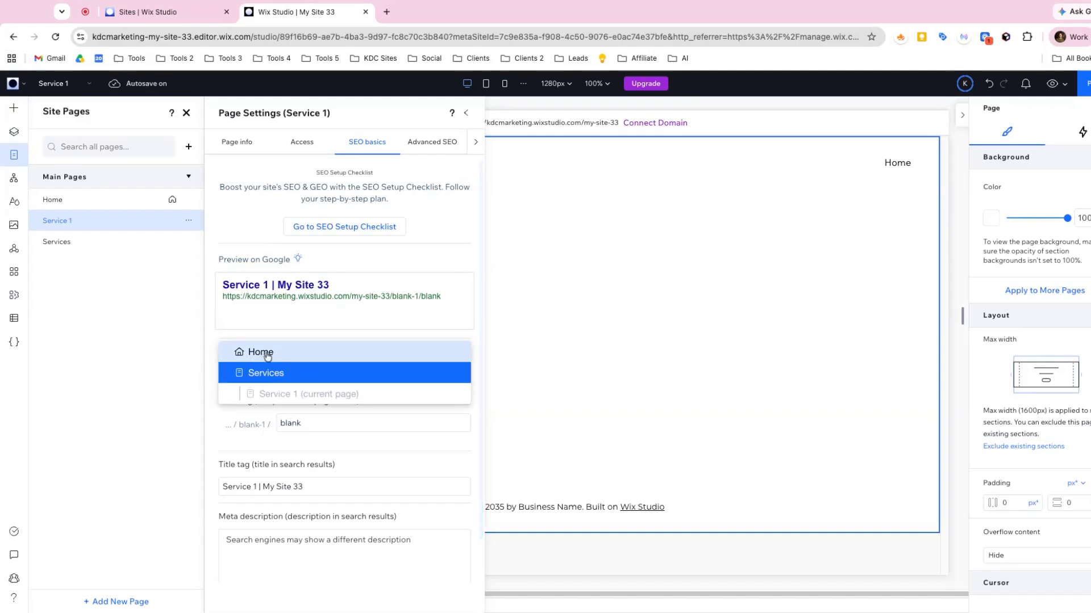
left_click(262, 355)
- Set the URL slug of the Services page to "services" in its SEO basics
left_click(98, 242)
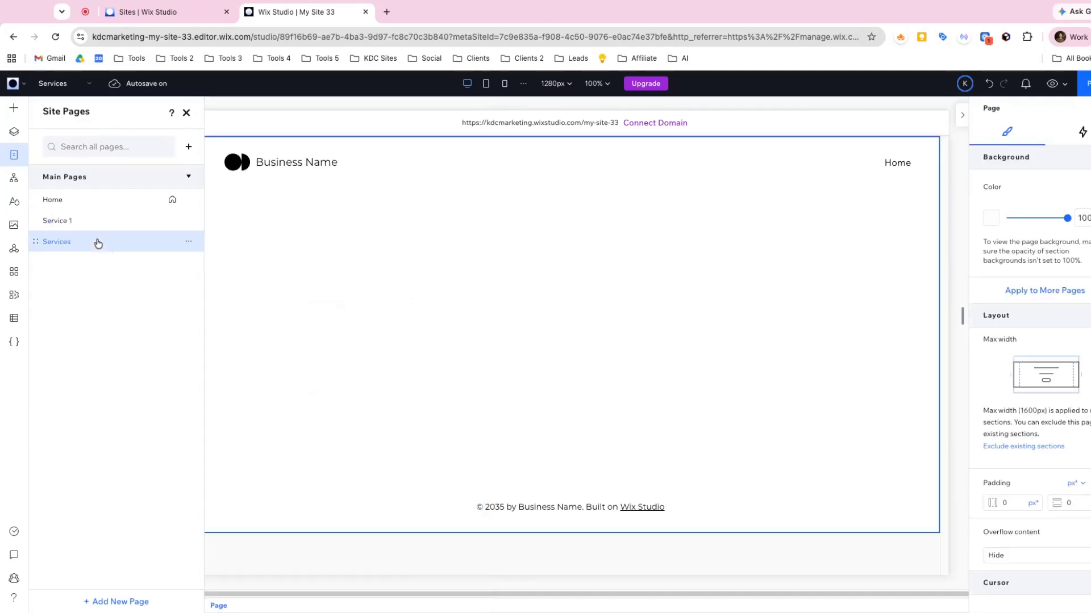
left_click(189, 243)
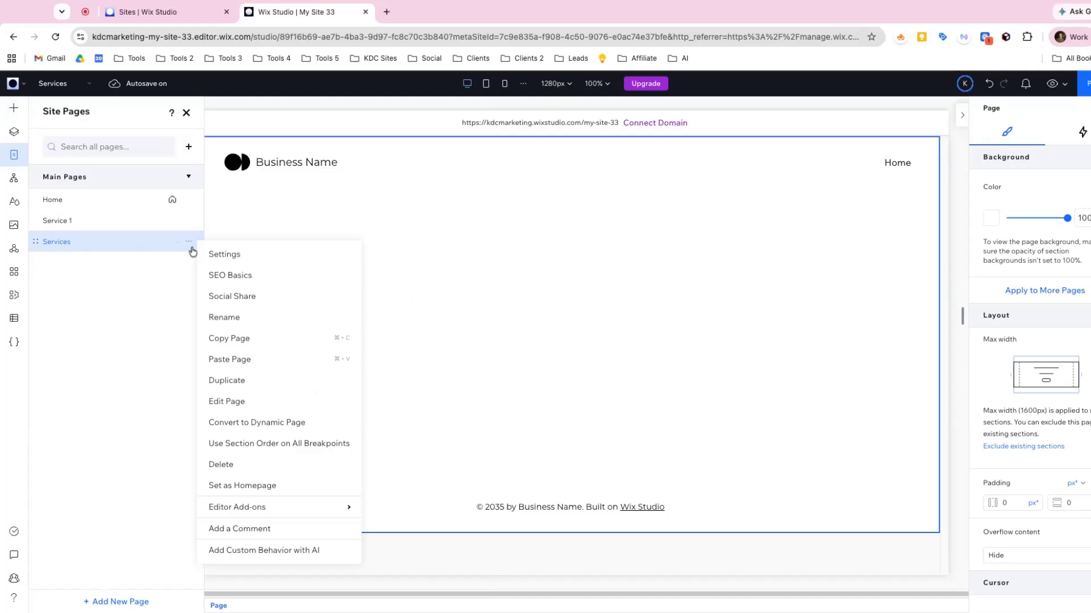
left_click(234, 275)
left_click(290, 423)
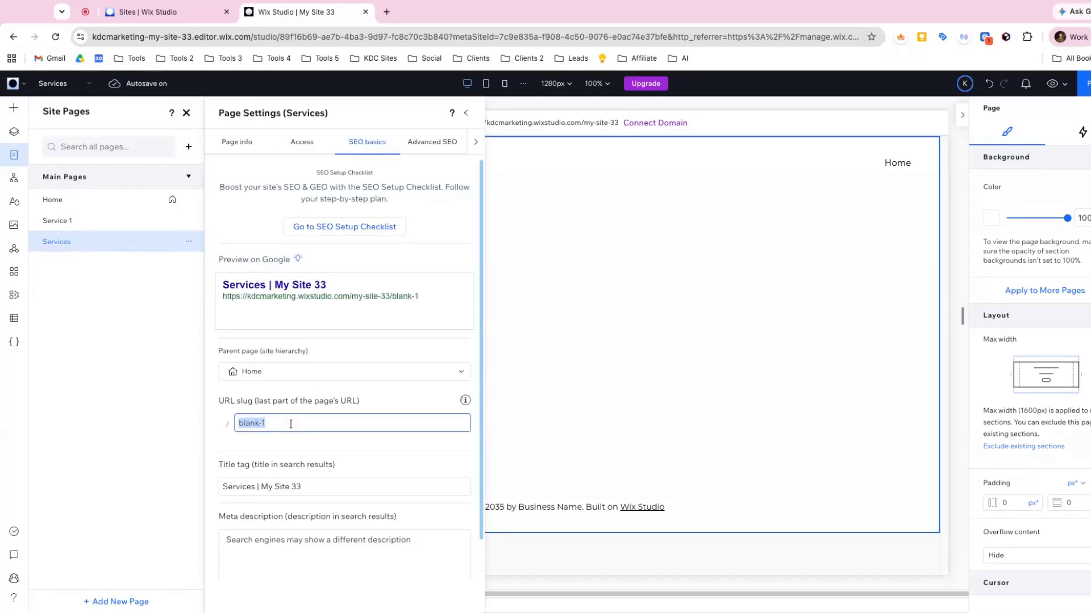
type("services")
key("Return")
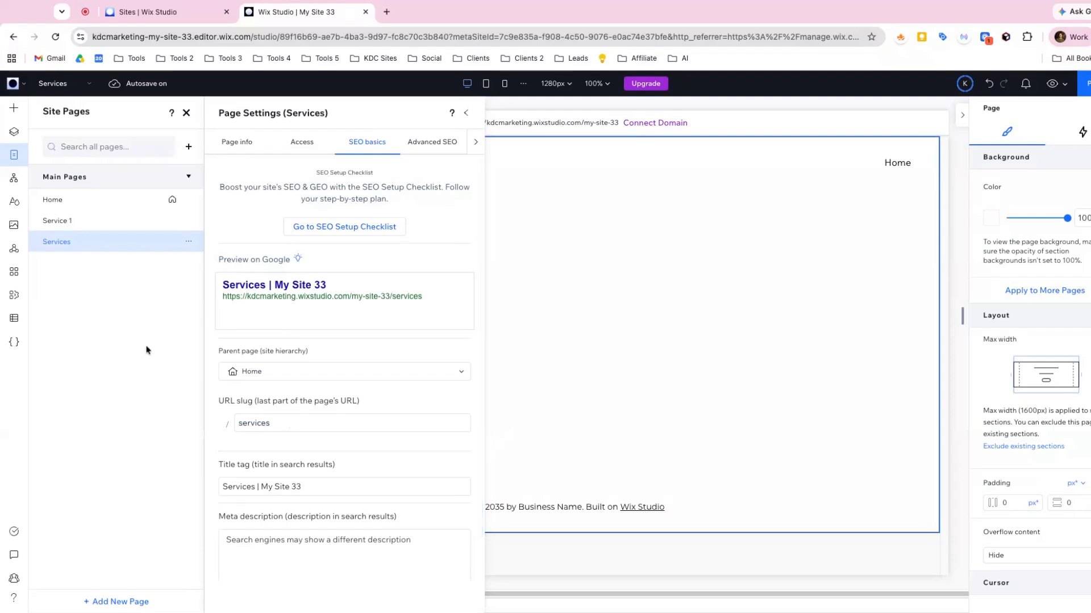
- Set the URL slug of the Service 1 page to "service-1" in its SEO basics
left_click(187, 223)
left_click(187, 223)
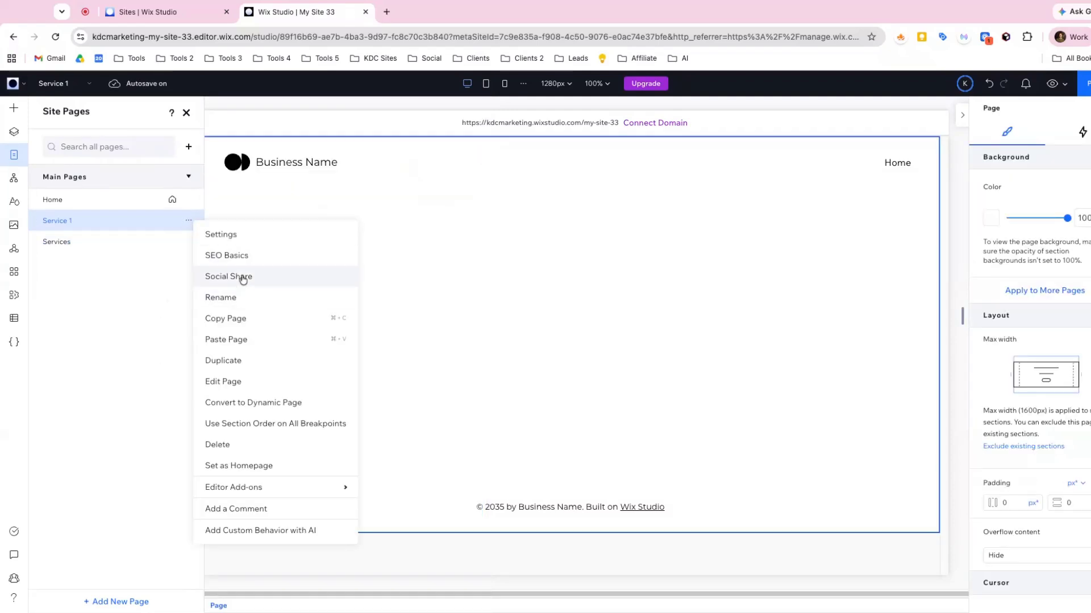
left_click(239, 255)
left_click(267, 430)
key("ctrl+a")
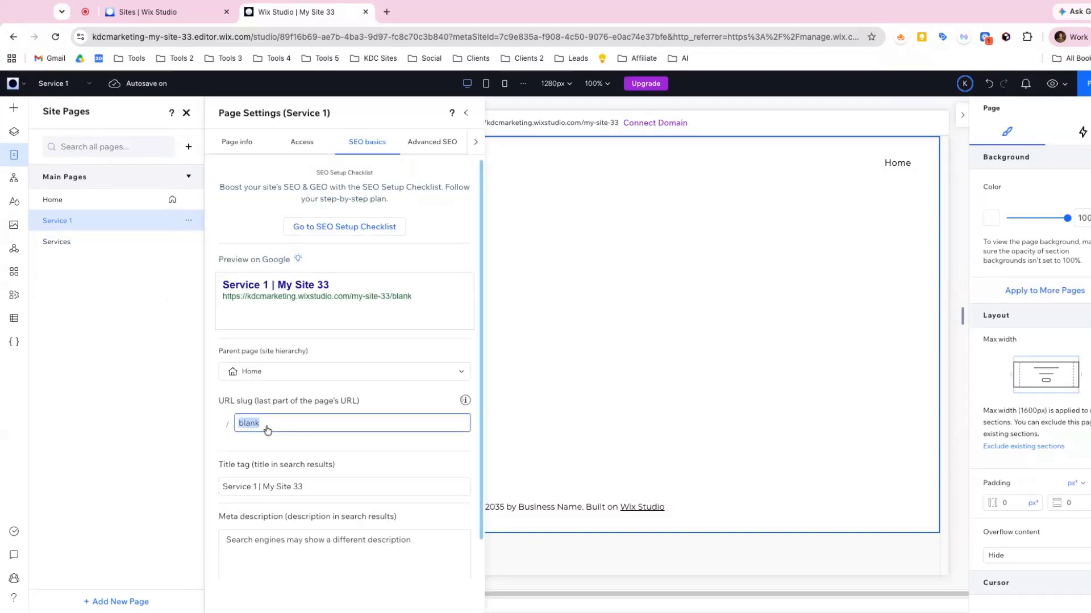
type("service-1")
key("Return")
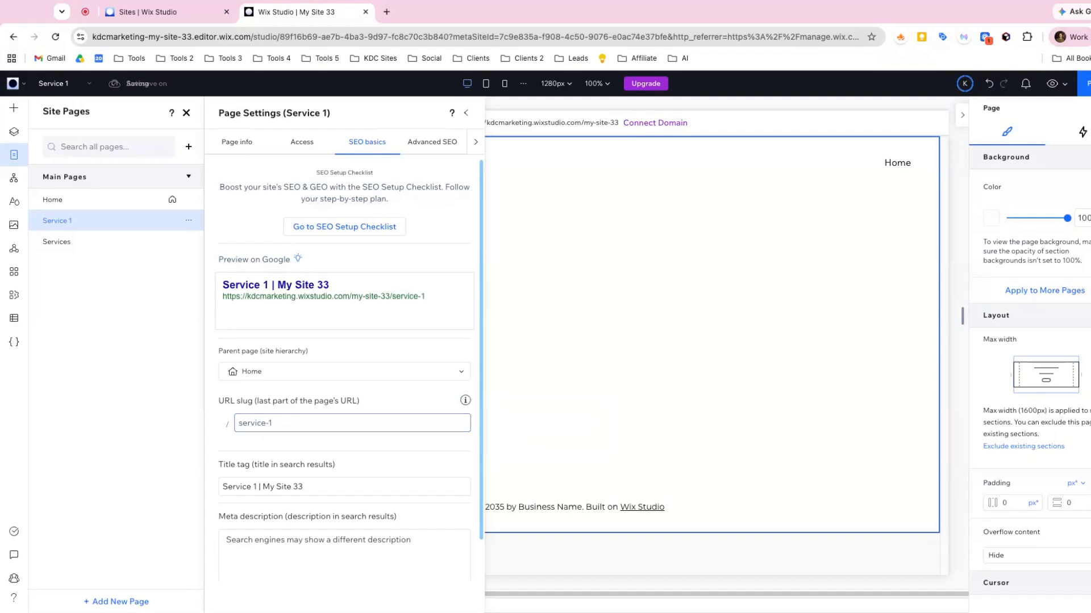
- Nest the Service 1 page under Services by choosing Services as its parent page in the SEO basics
left_click(95, 242)
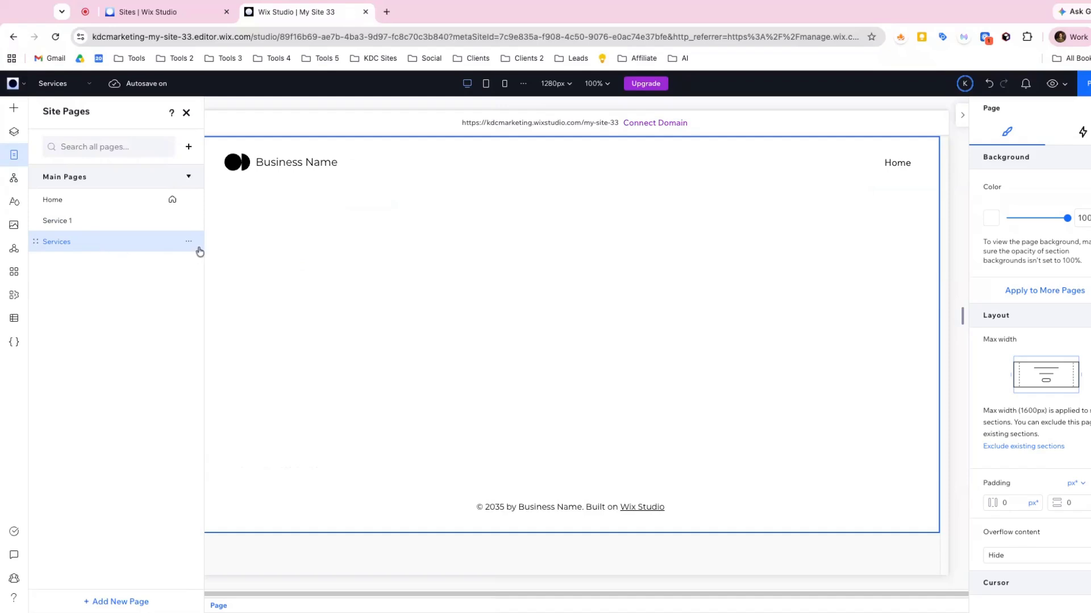
left_click(170, 226)
left_click(188, 223)
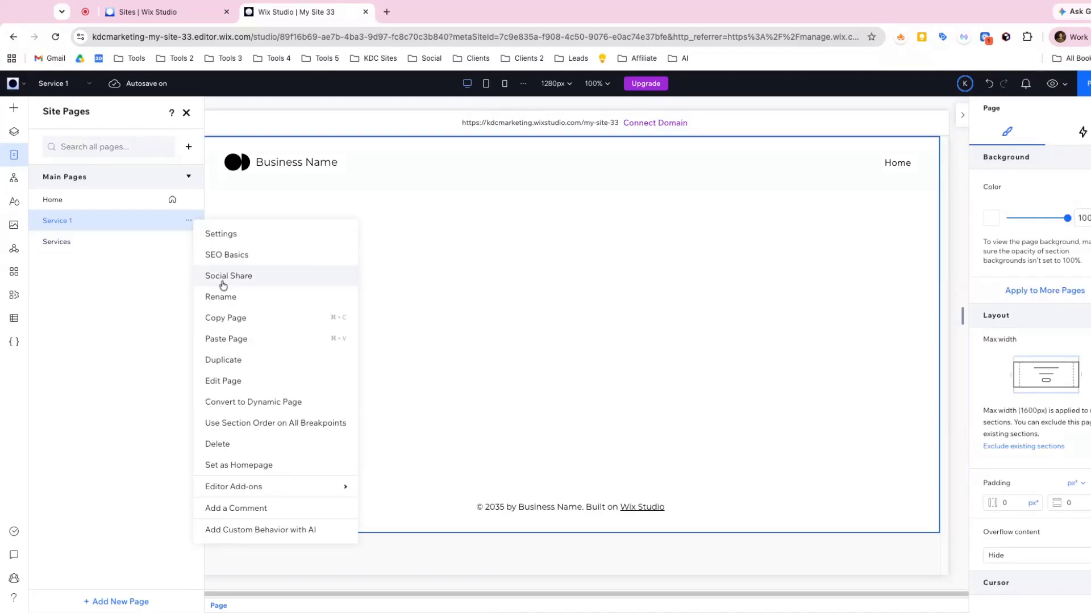
left_click(227, 255)
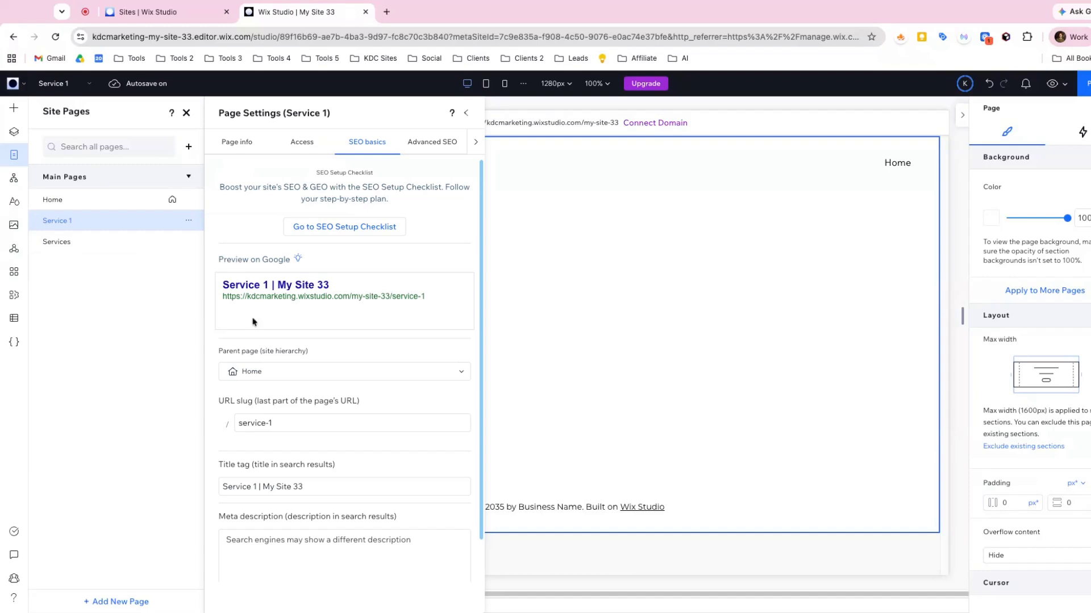
left_click(273, 371)
left_click(268, 415)
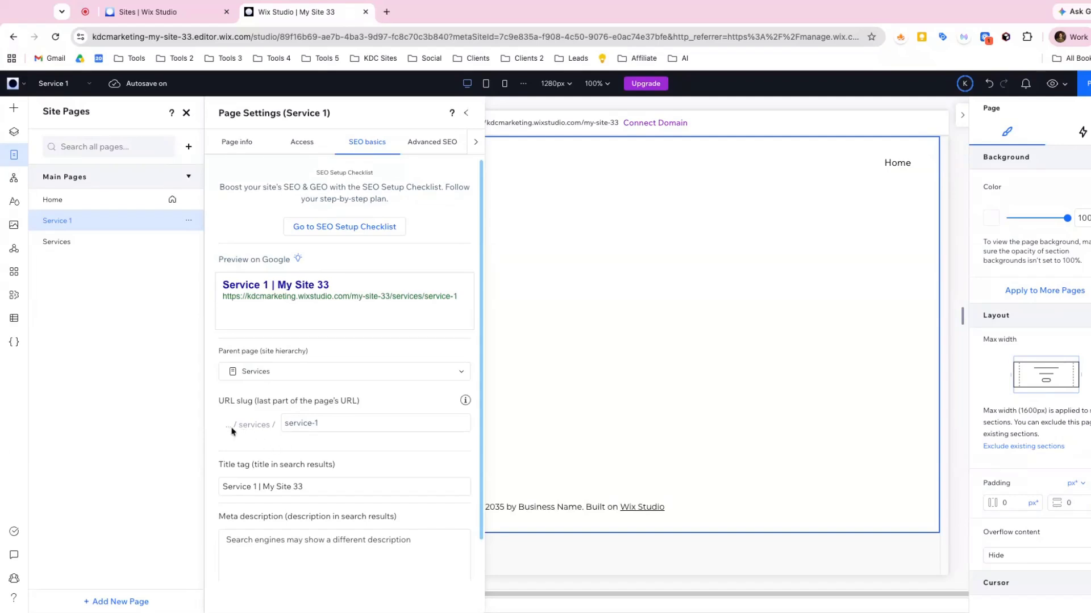
- Switch Service 1's parent page to Home and back to Services to compare the URLs, and close its page settings
left_click(276, 375)
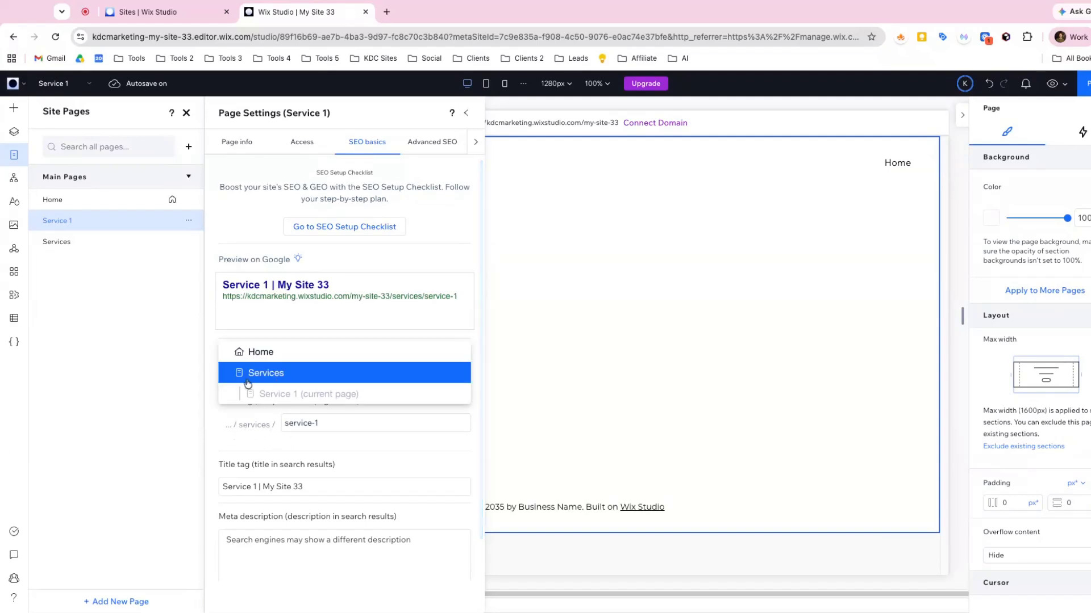
left_click(255, 282)
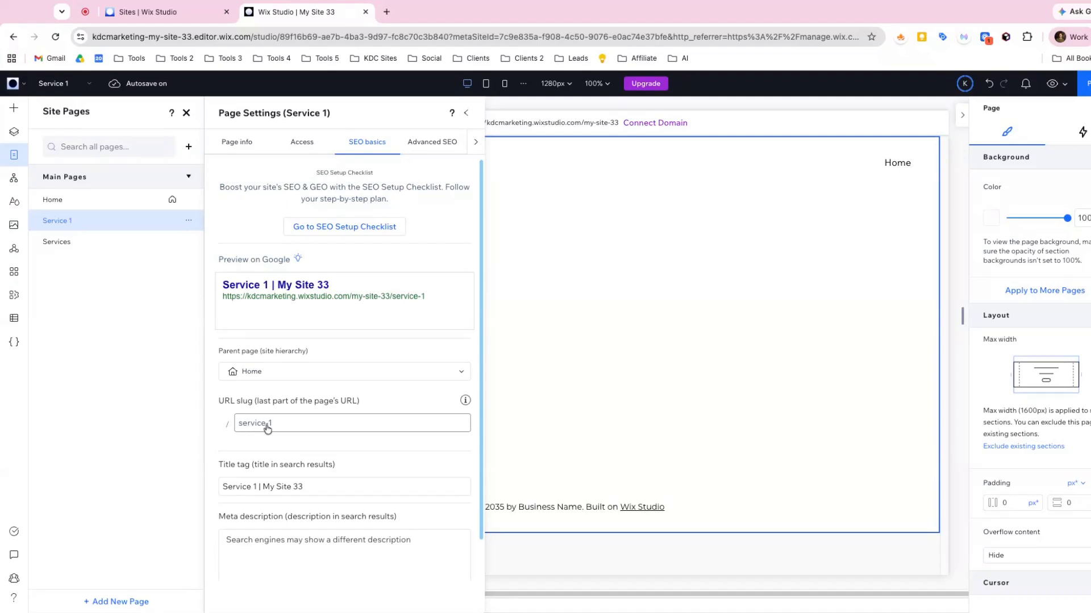
left_click(251, 373)
left_click(276, 414)
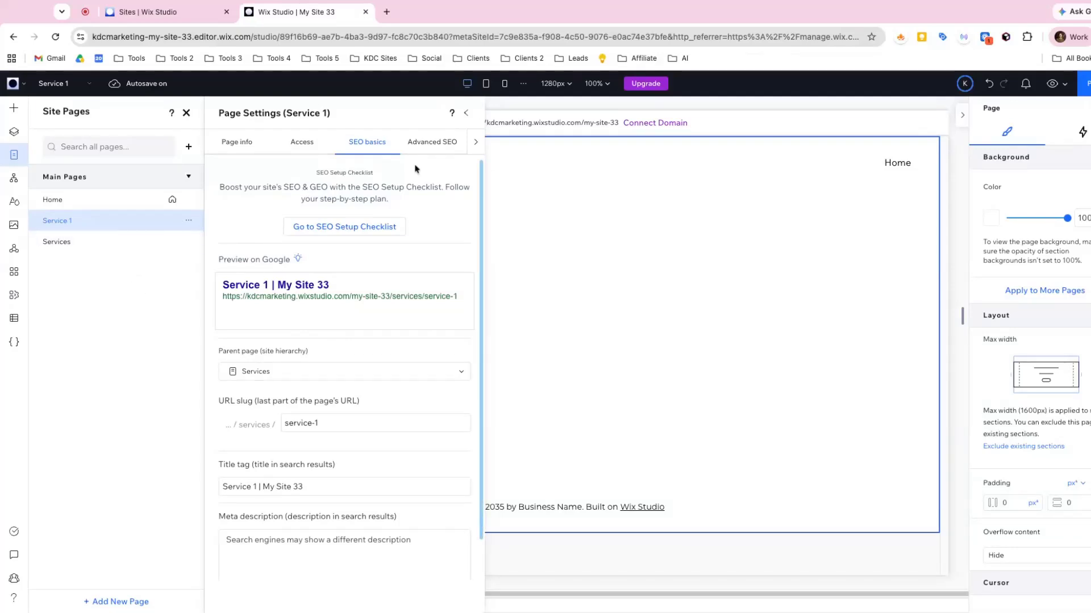
left_click(465, 112)
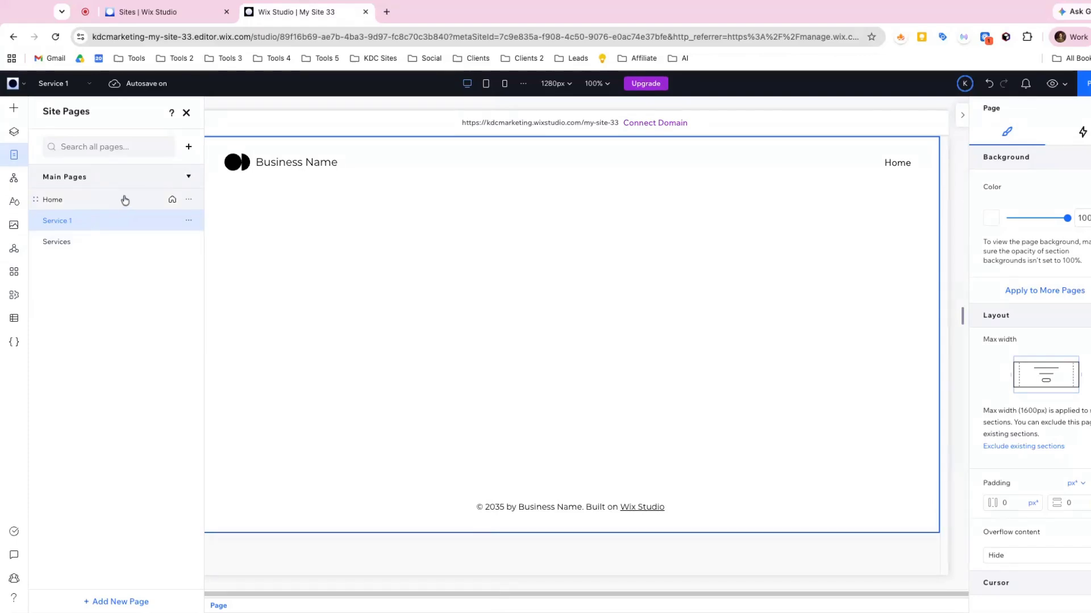
- Add another blank page to the main pages and name it "Pricing"
left_click(189, 147)
left_click(221, 193)
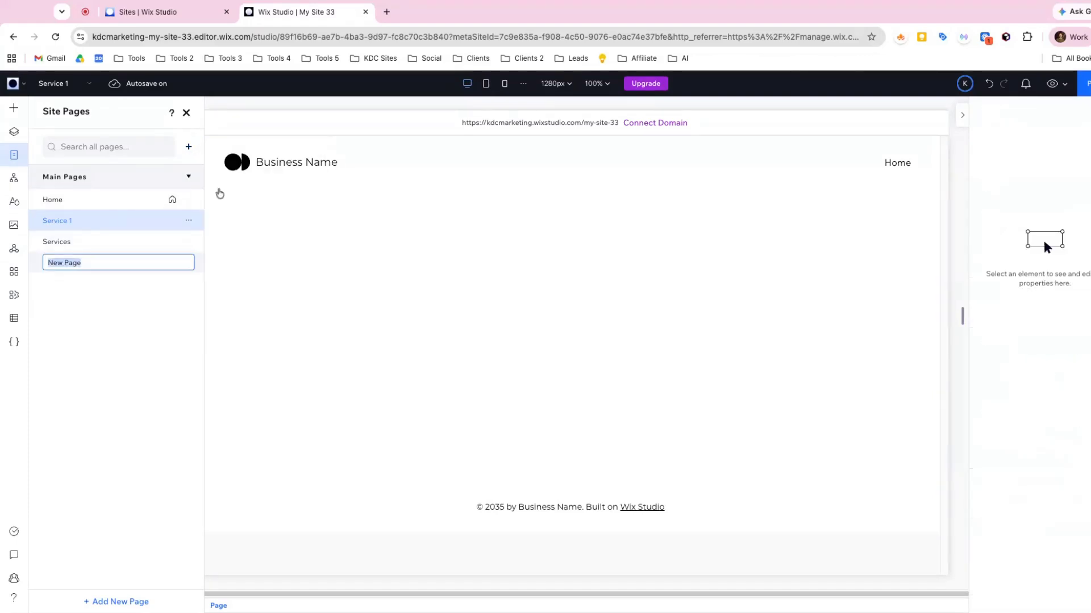
type("Pricing")
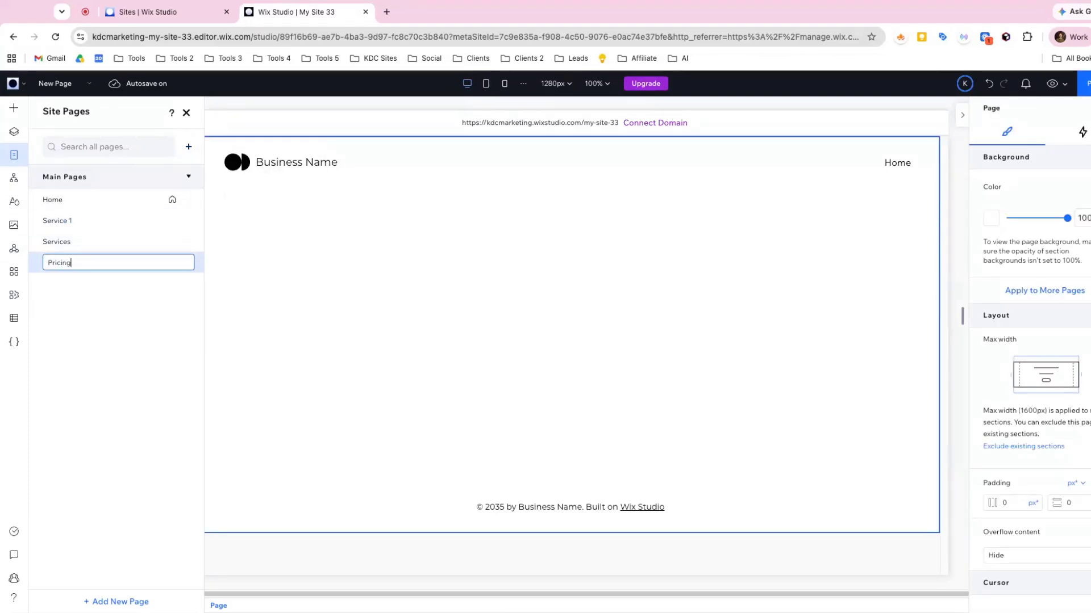
key("Return")
- Set the URL slug of the Pricing page to "pricing-1" in its SEO basics
left_click(188, 263)
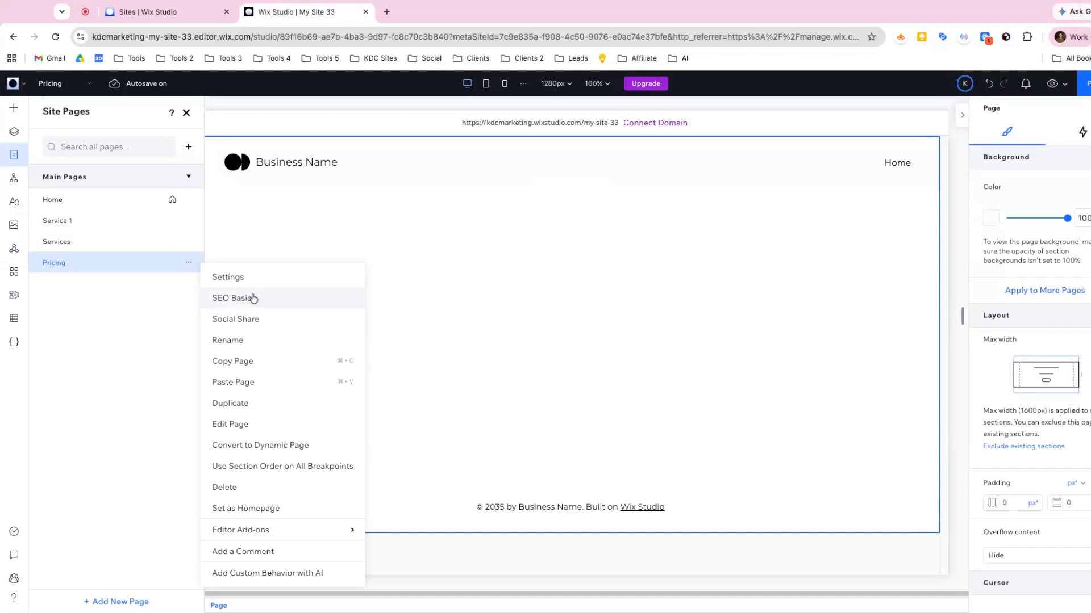
left_click(253, 298)
double_click(316, 424)
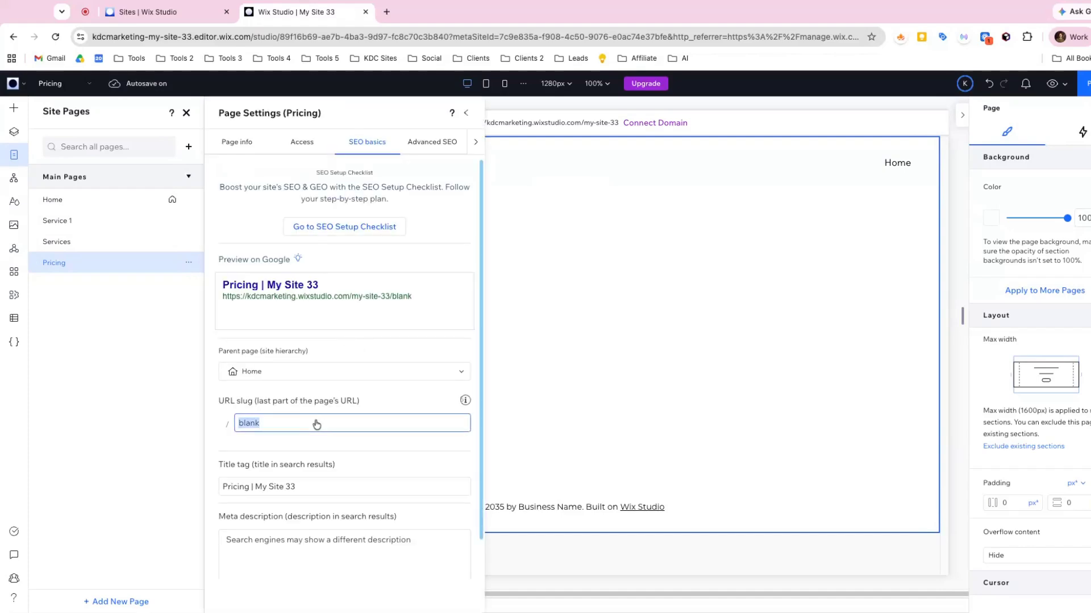
type("p")
key("BackSpace")
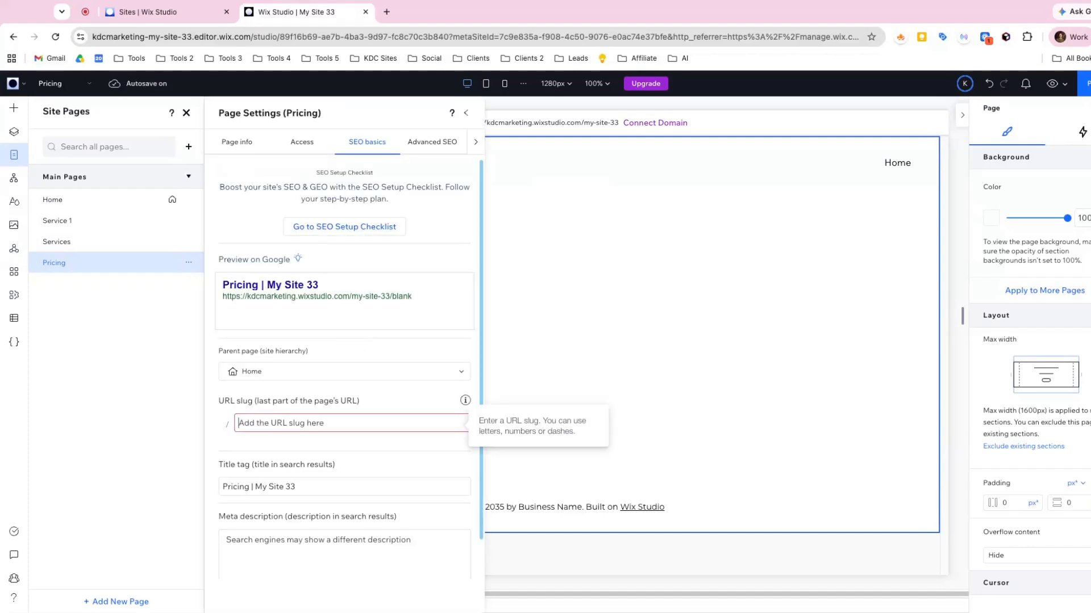
type("pricing")
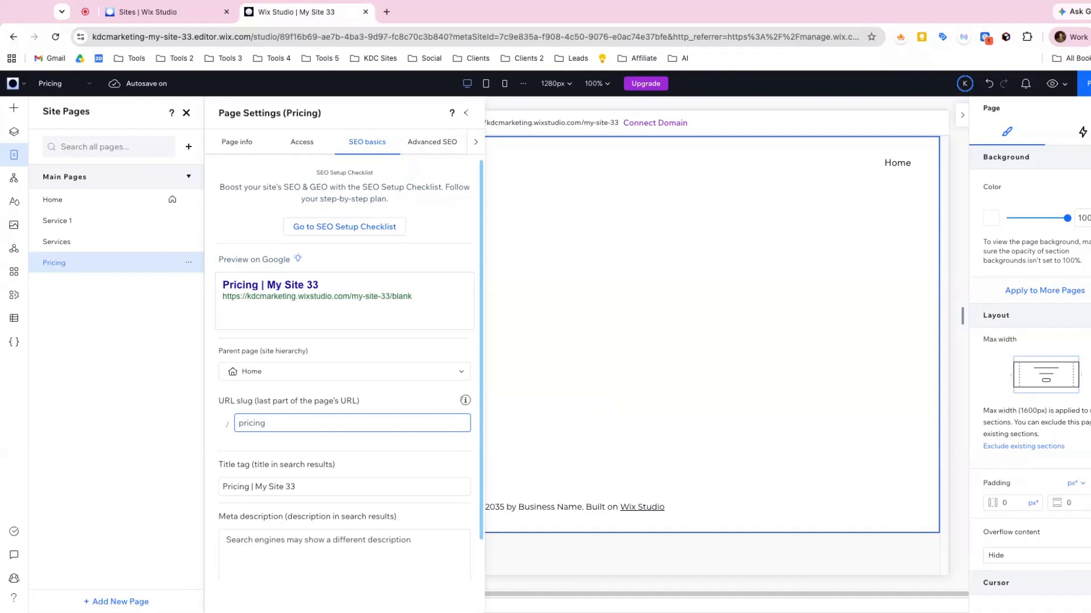
type("-1")
- Nest the Pricing page under Service 1 by choosing Service 1 as its parent page, and close its page settings
left_click(189, 262)
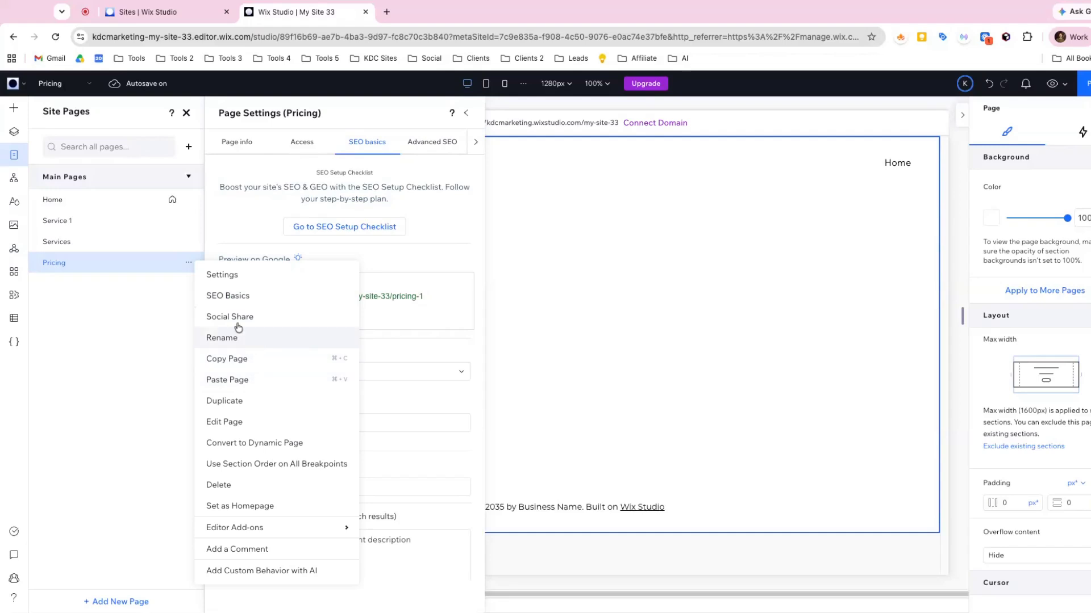
left_click(221, 295)
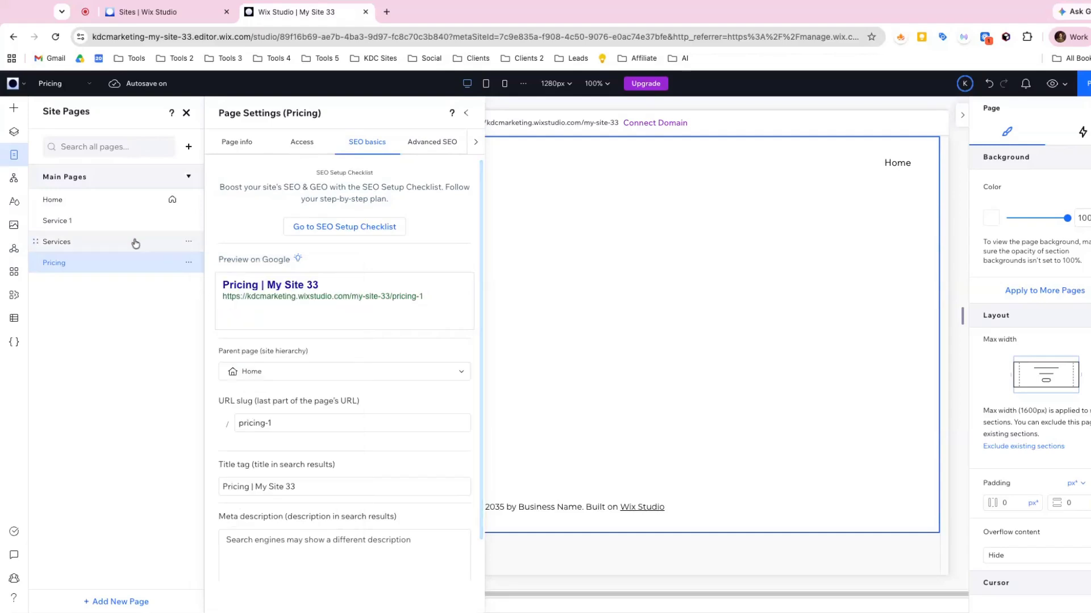
left_click(295, 376)
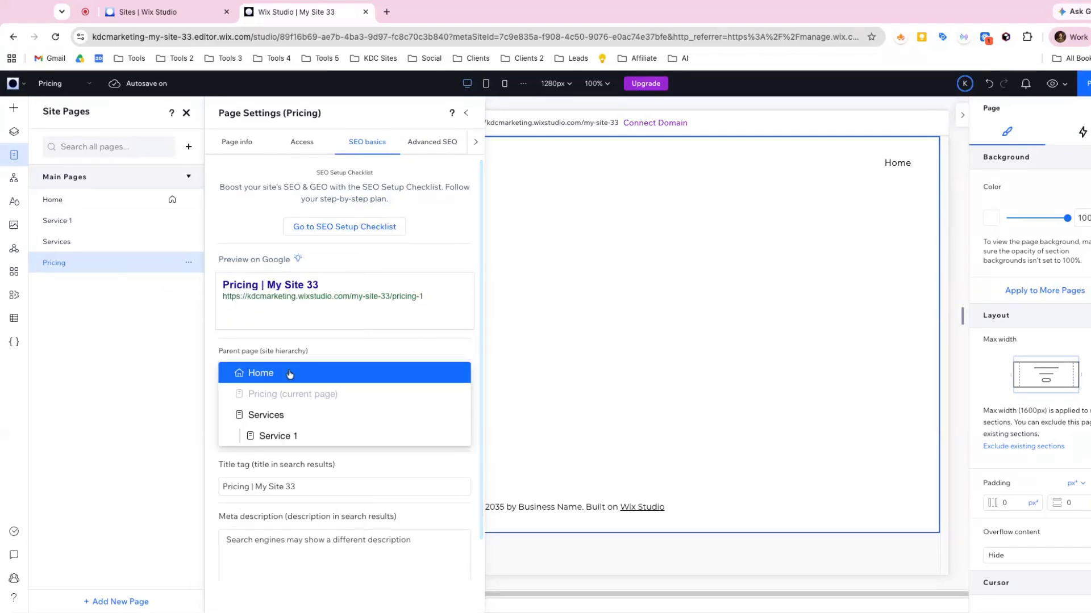
left_click(290, 437)
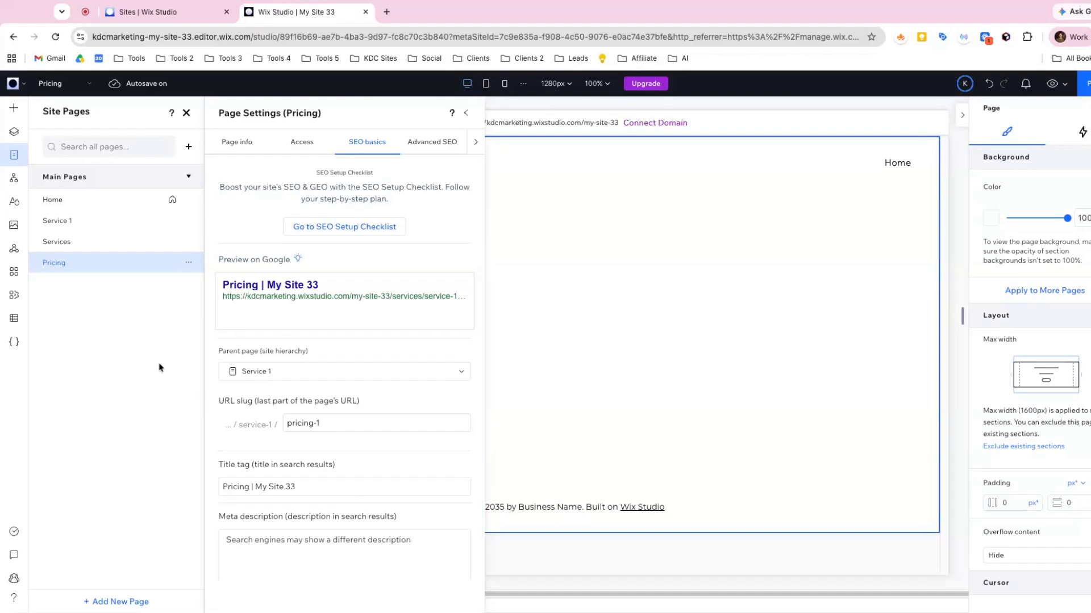
scroll(278, 345, "down", 1)
scroll(336, 449, "up", 1)
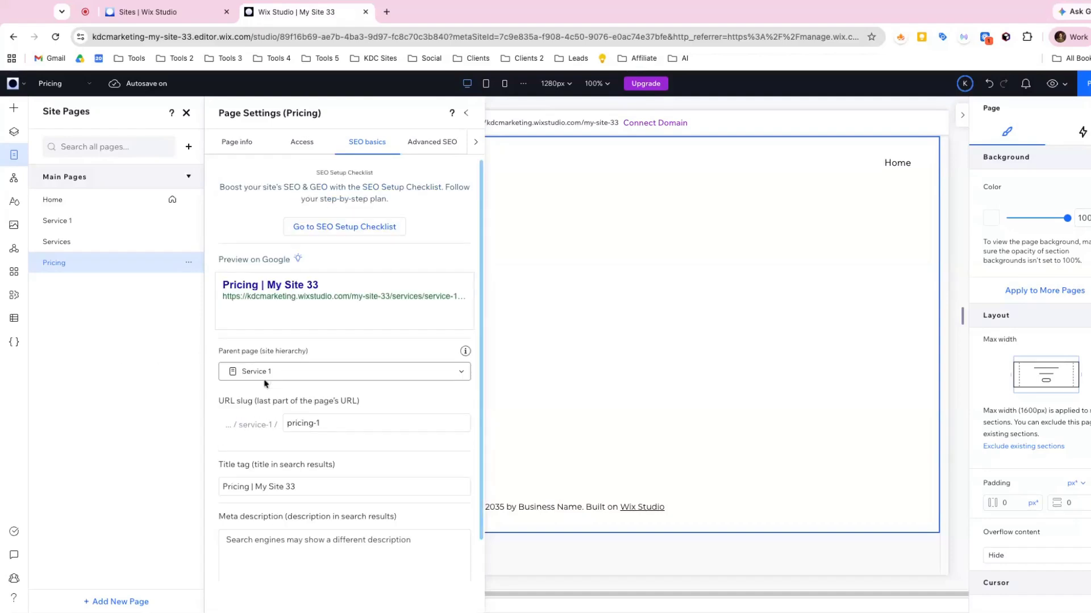
left_click(465, 112)
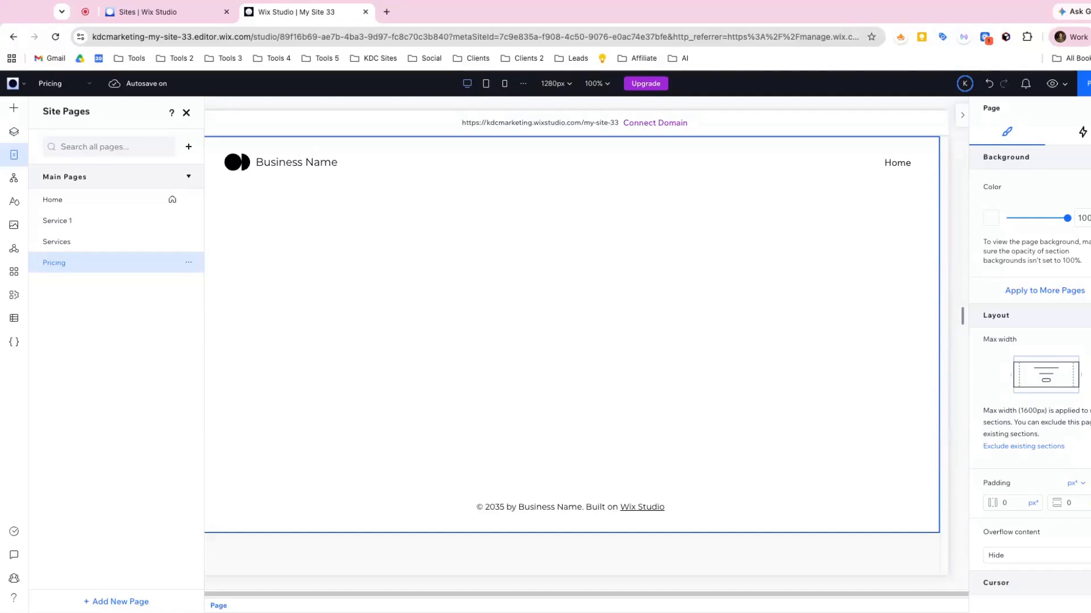
- Add another standard blank page to the main pages and name it "Contact 1"
left_click(189, 147)
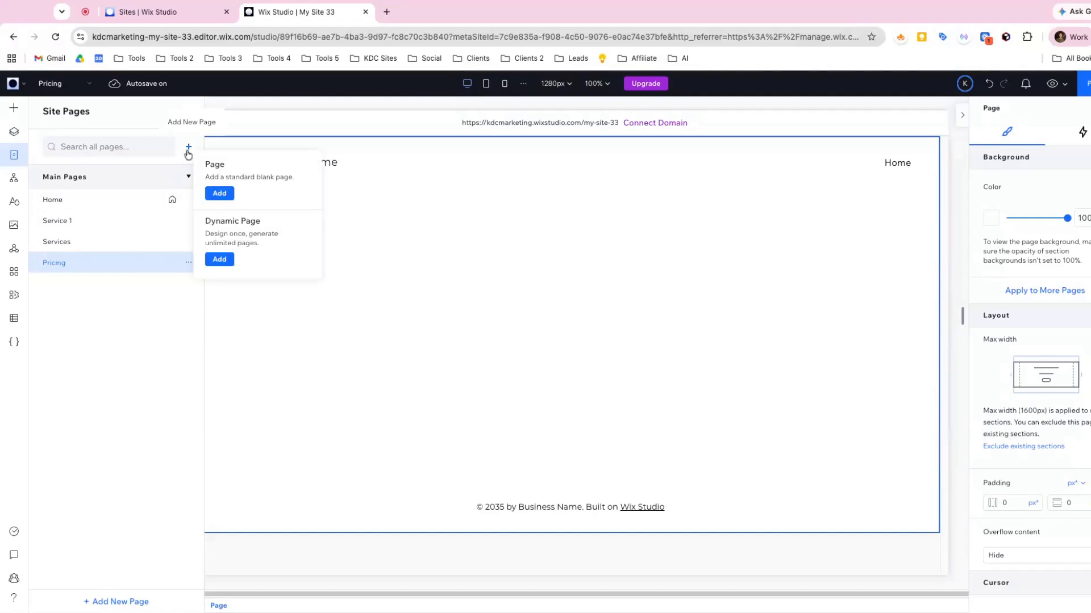
left_click(219, 193)
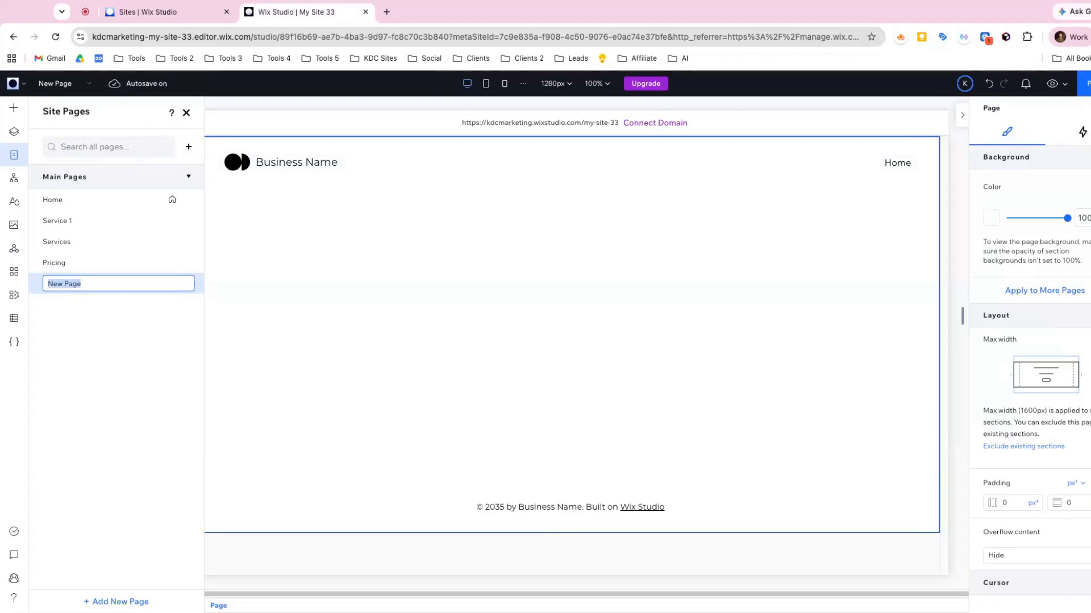
type("abo")
key("BackSpace")
key("BackSpace")
key("BackSpace")
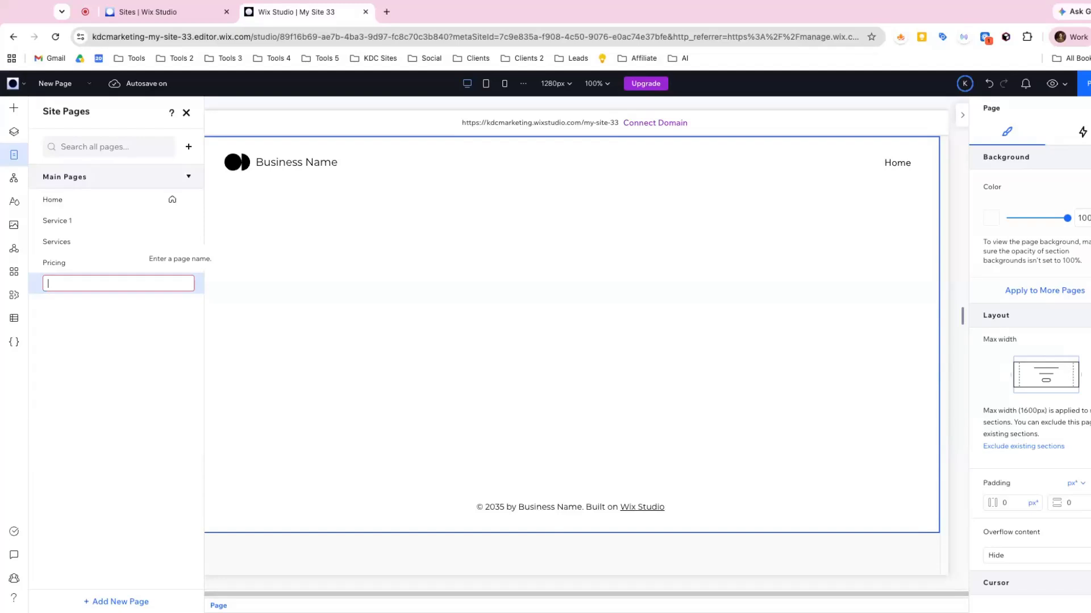
type("ct 1")
key("Return")
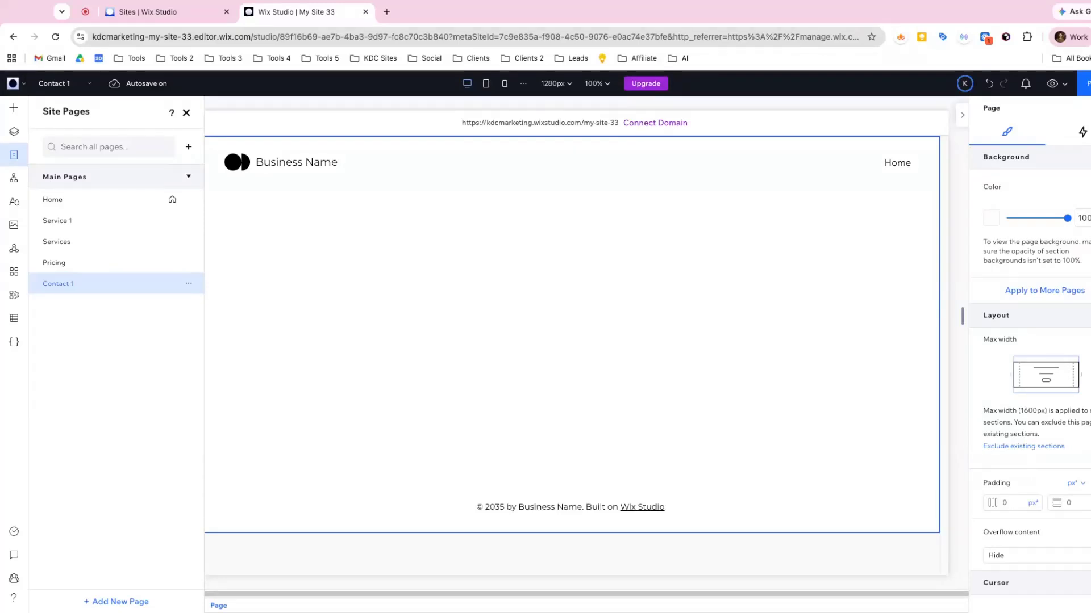
- Set the Contact 1 page's URL slug to "contact-1" in its SEO basics and choose Pricing as its parent page
left_click(198, 283)
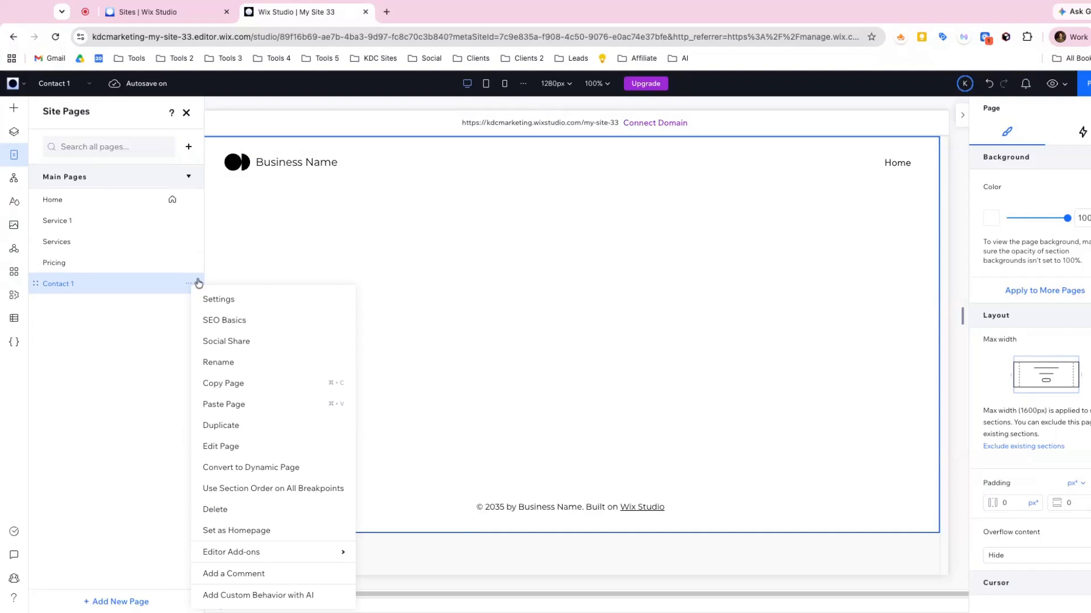
left_click(226, 320)
left_click(280, 421)
type("c")
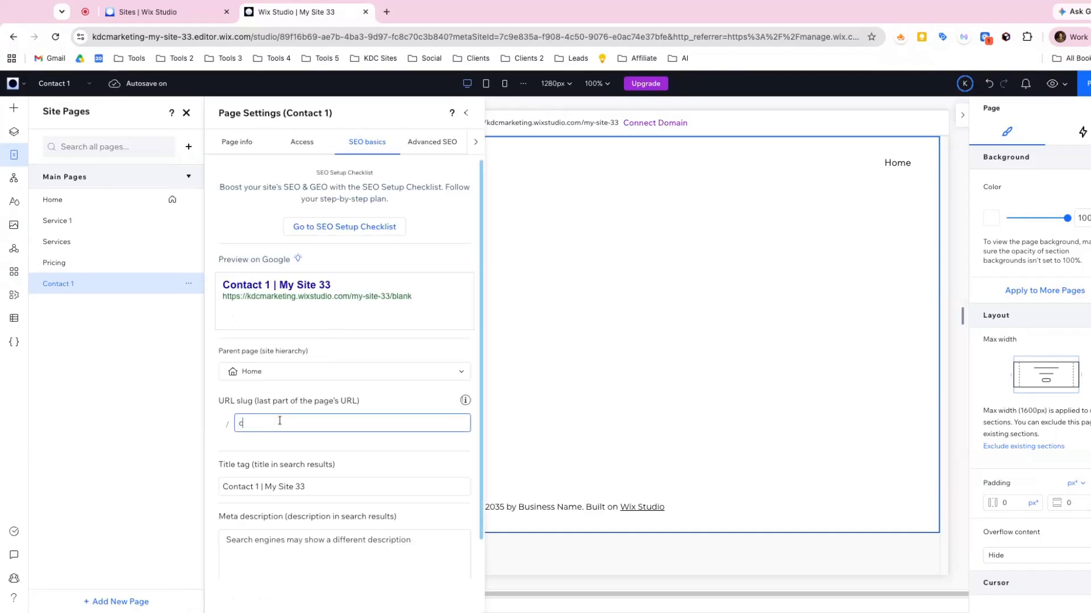
type("ontact-1")
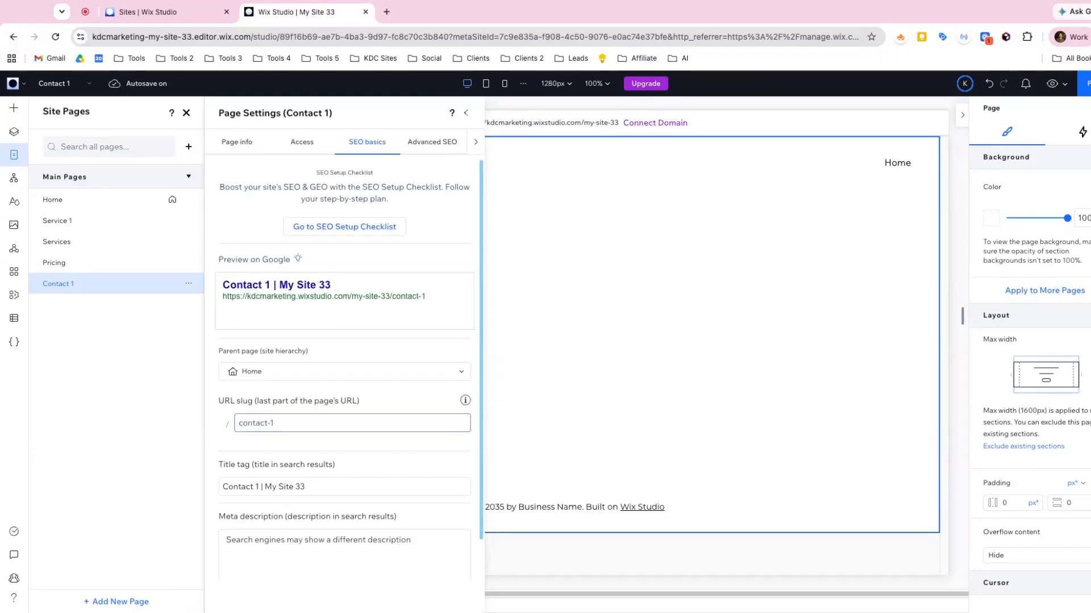
left_click(109, 305)
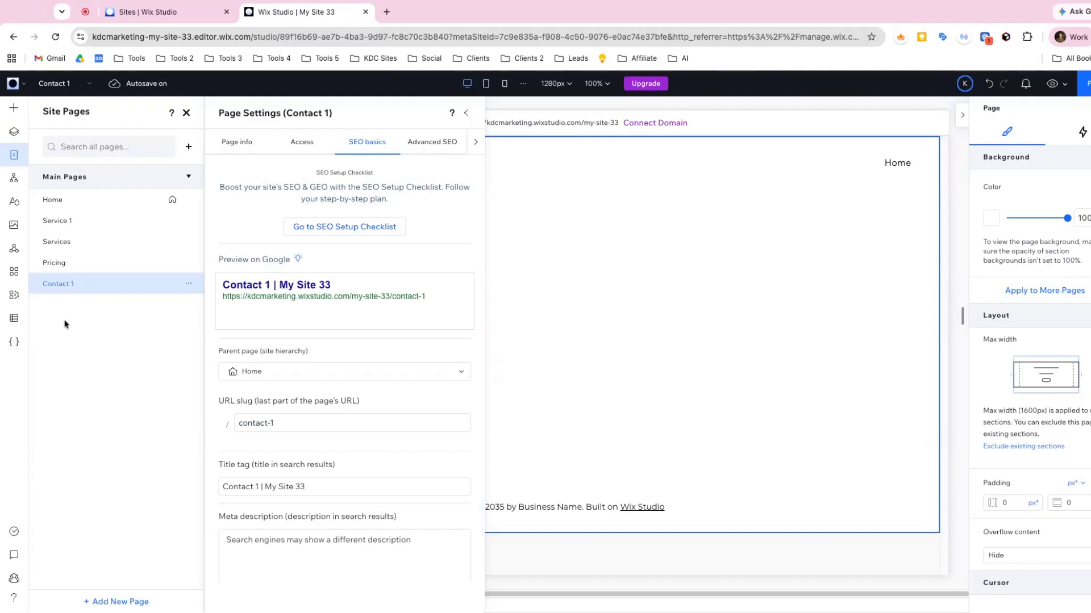
left_click(308, 379)
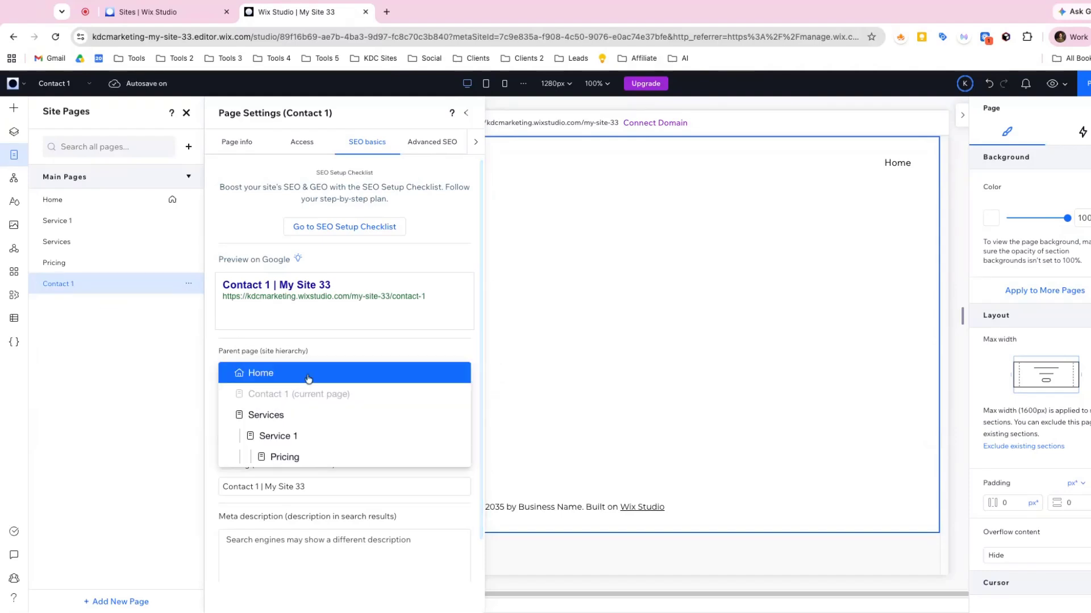
left_click(317, 456)
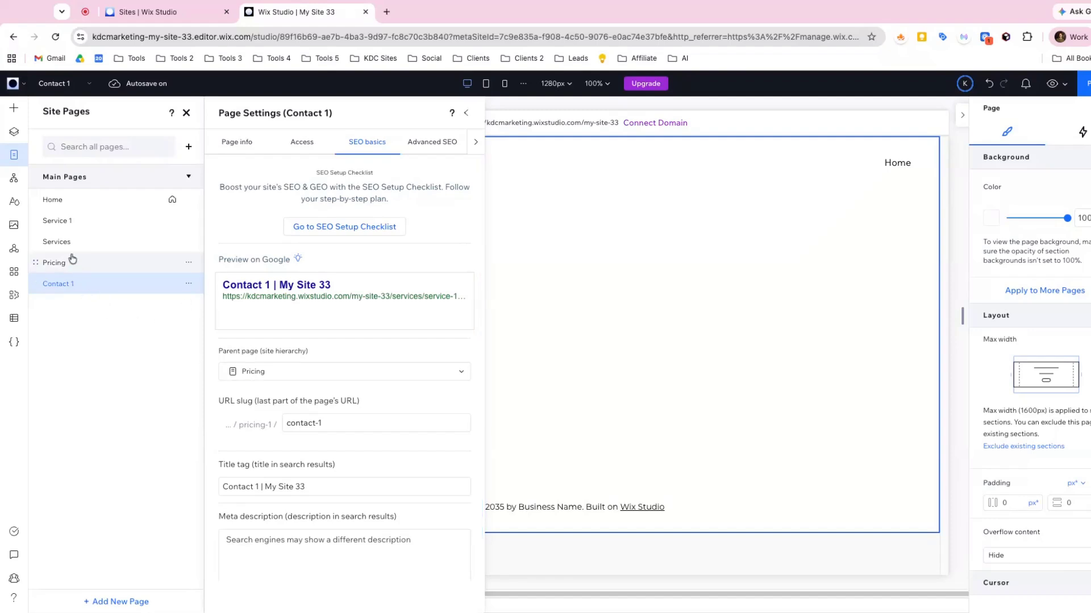
- Add a standard blank page to the main pages and name it "Service 2"
left_click(188, 146)
left_click(232, 188)
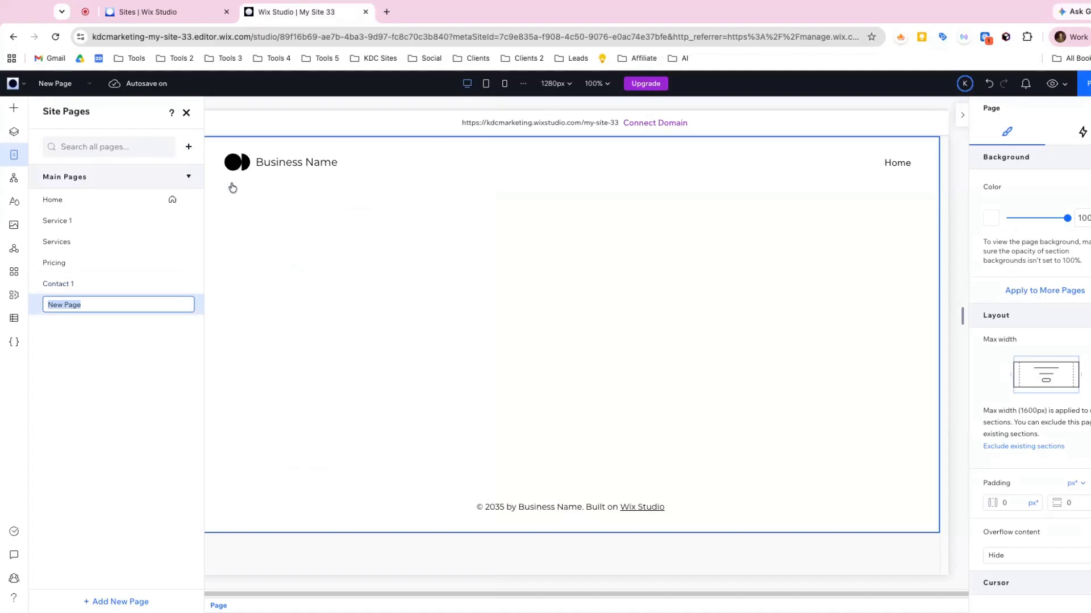
type("Service 2")
key("Return")
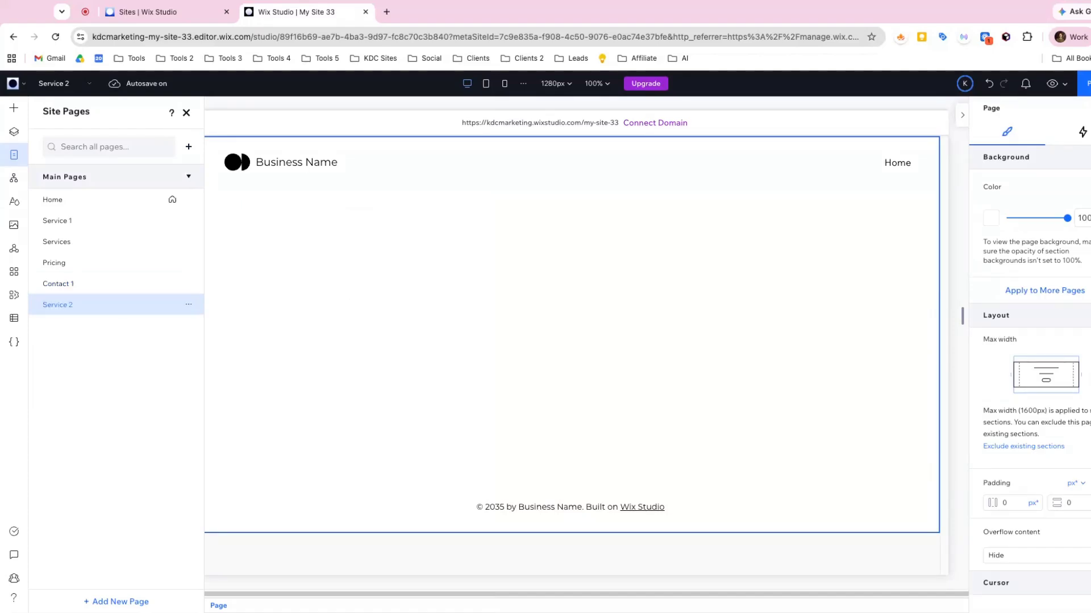
- Set the URL slug of the Service 2 page to "service-2" in its SEO basics
left_click(185, 303)
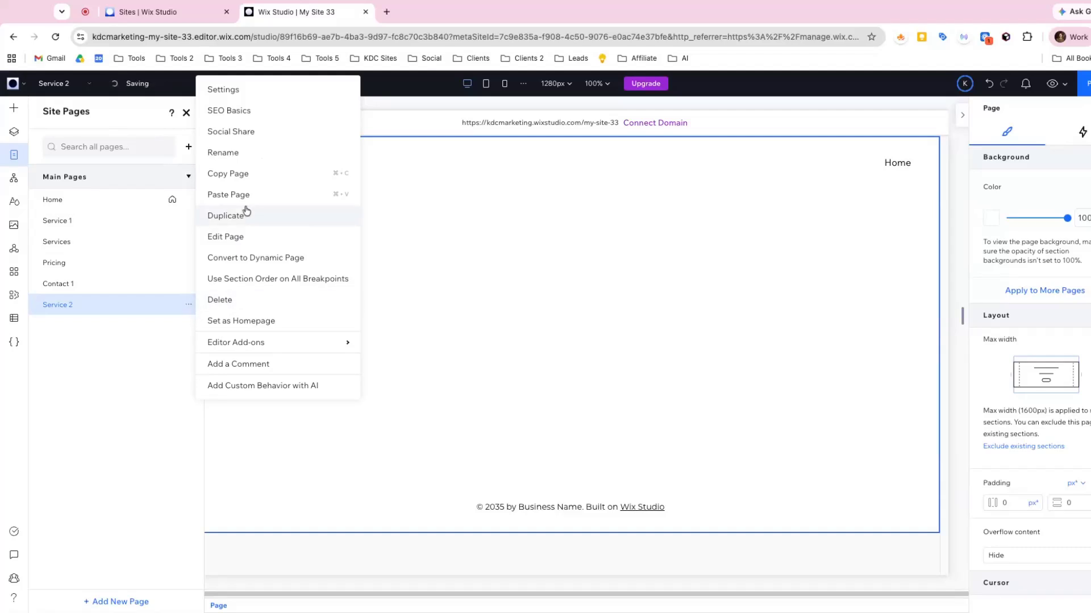
left_click(238, 116)
left_click(304, 420)
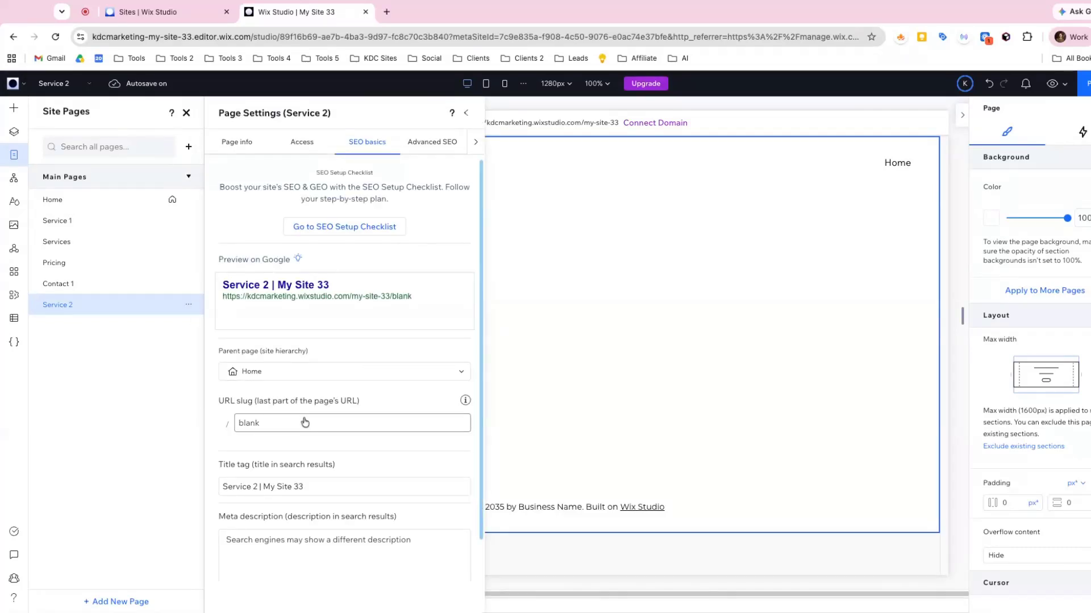
key("ctrl+a")
type("service")
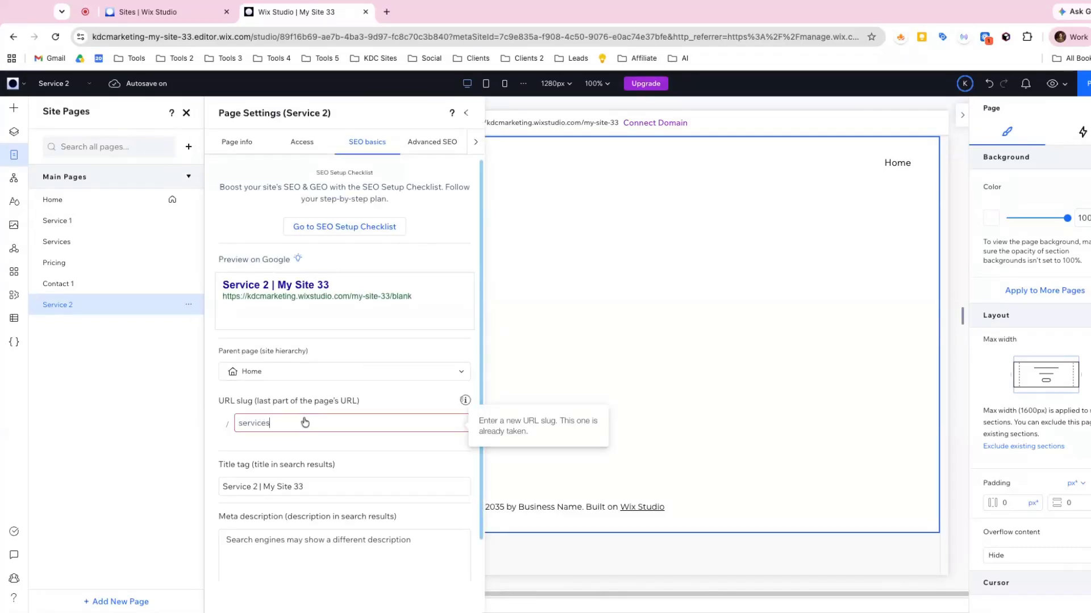
type("-1")
left_click(299, 429)
left_click(294, 427)
key("BackSpace")
type("2")
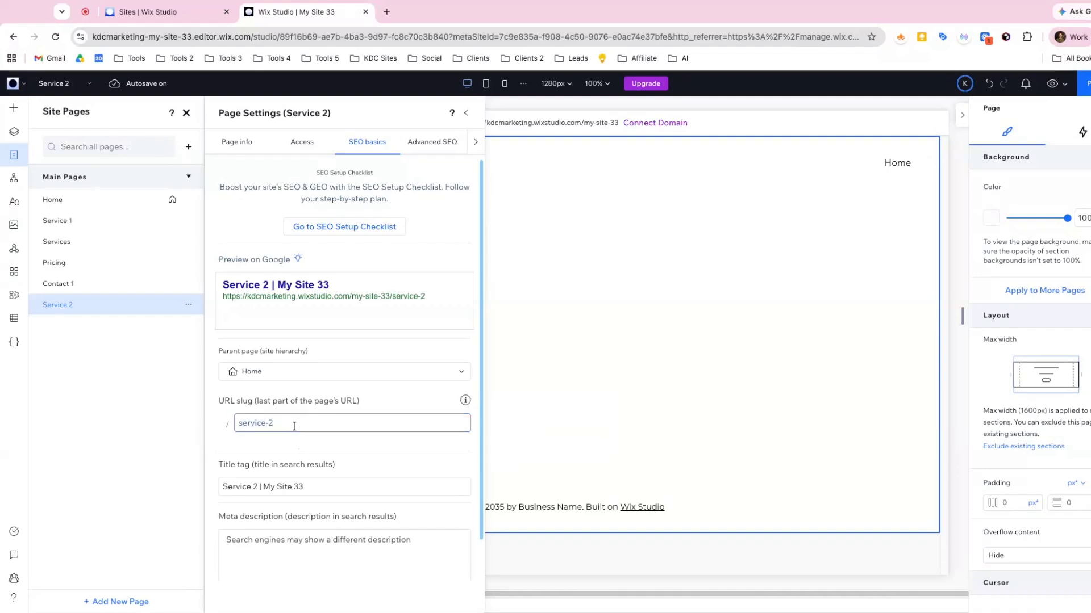
left_click(353, 409)
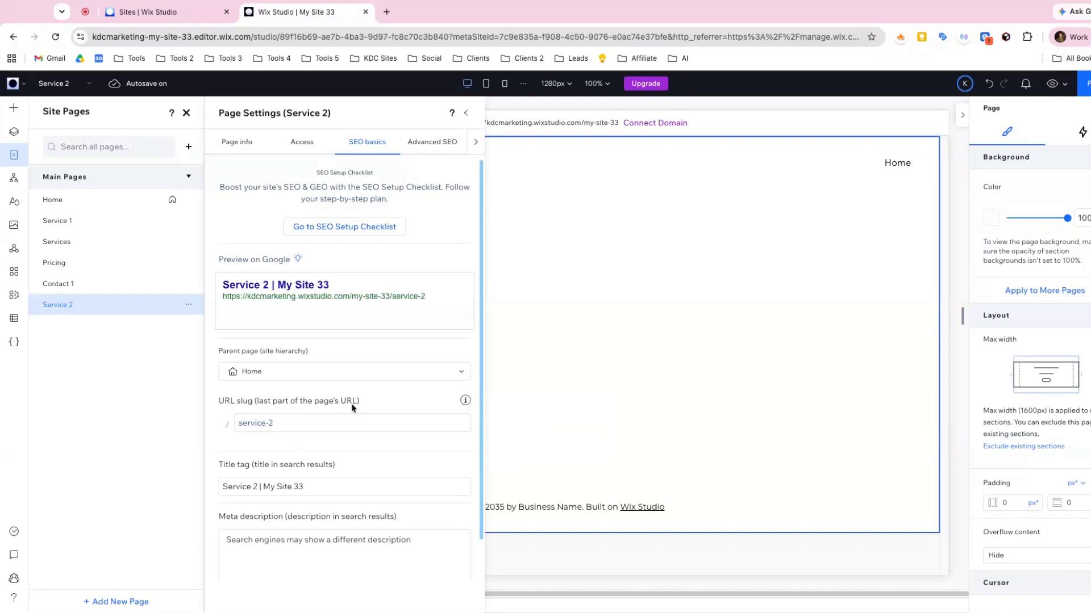
- Nest the Service 2 page under Services by choosing Services as its parent page, and check the resulting page hierarchy
left_click(253, 374)
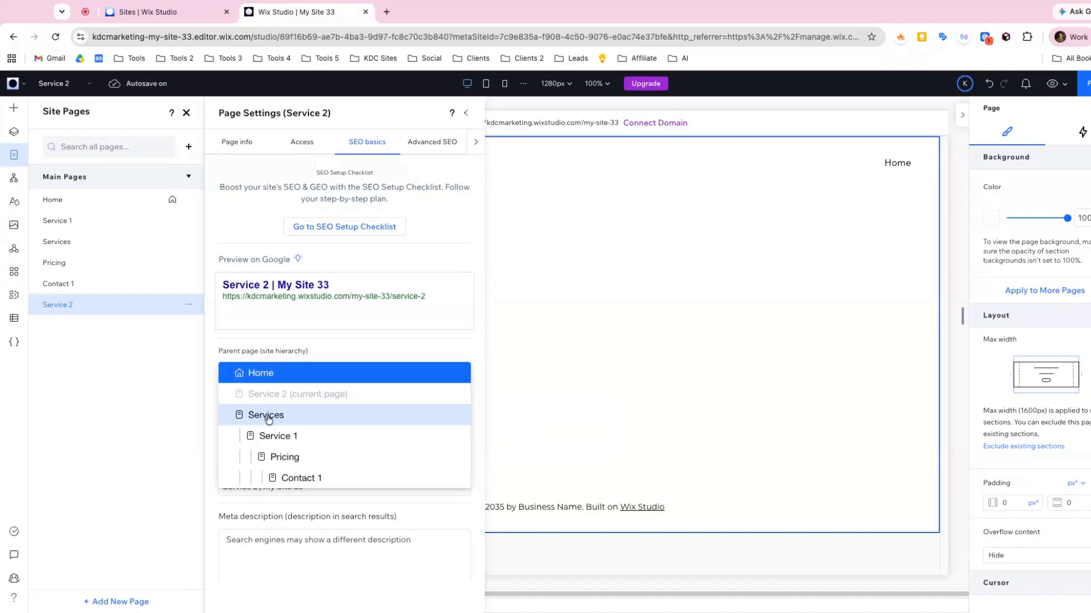
left_click(268, 417)
left_click(282, 375)
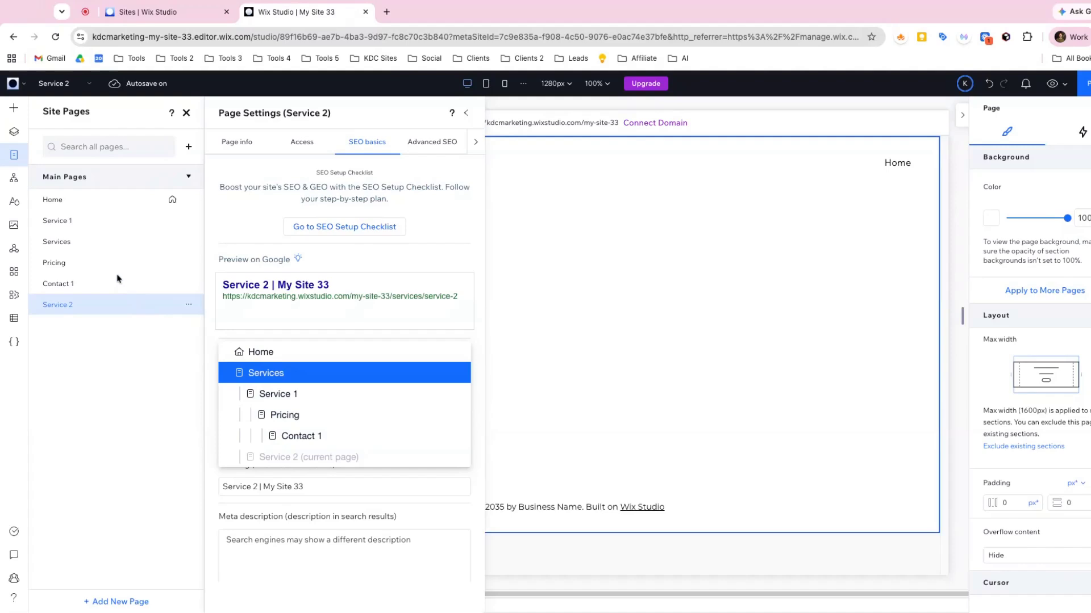
left_click(76, 287)
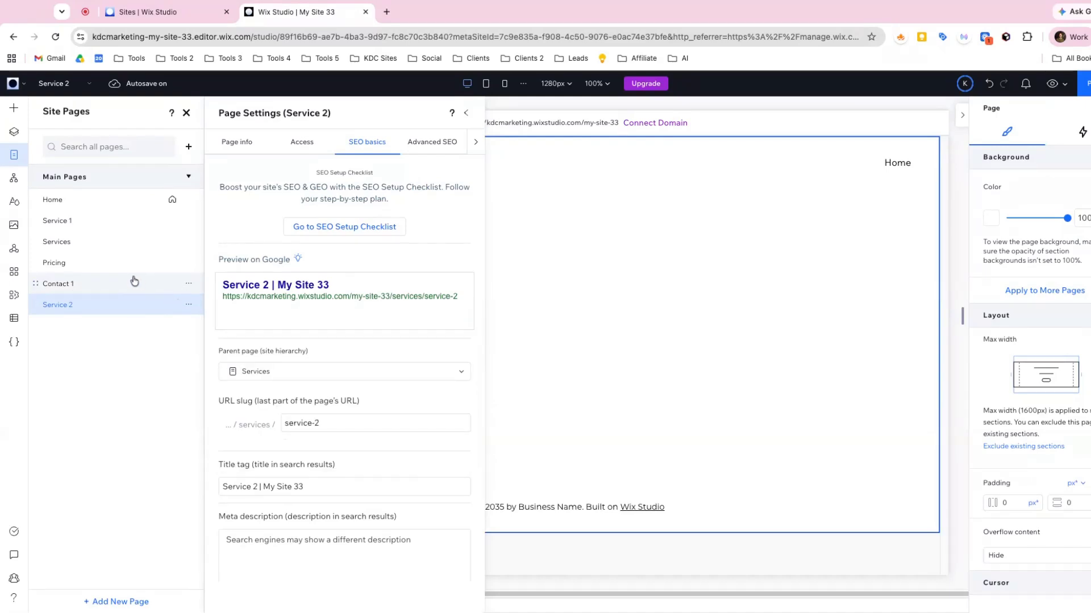
- Move the Contact 1 page directly under Service 1 by changing its parent page in the SEO basics
left_click(188, 284)
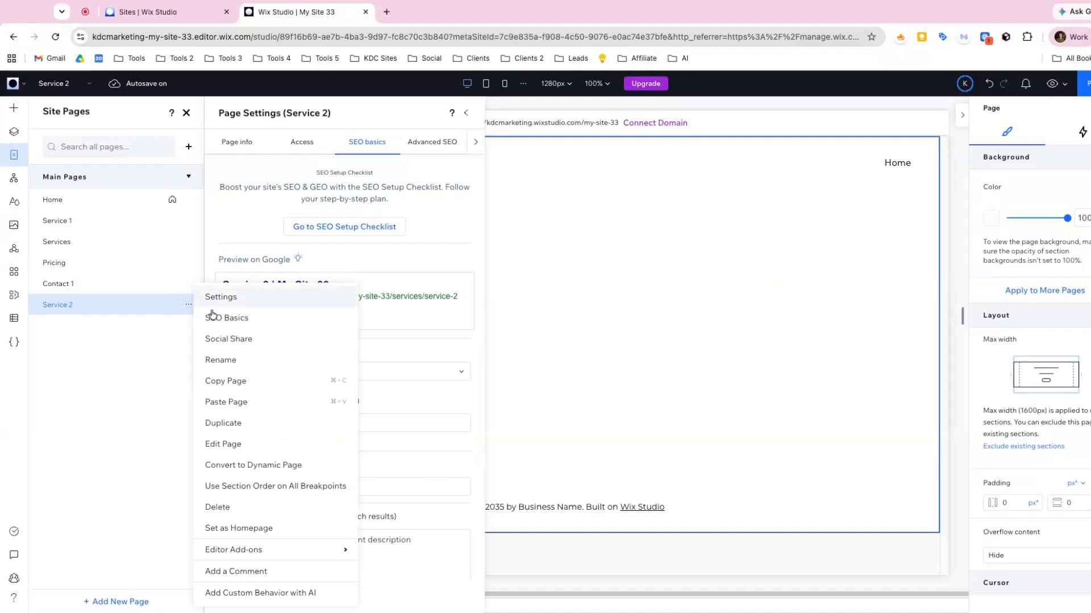
left_click(225, 327)
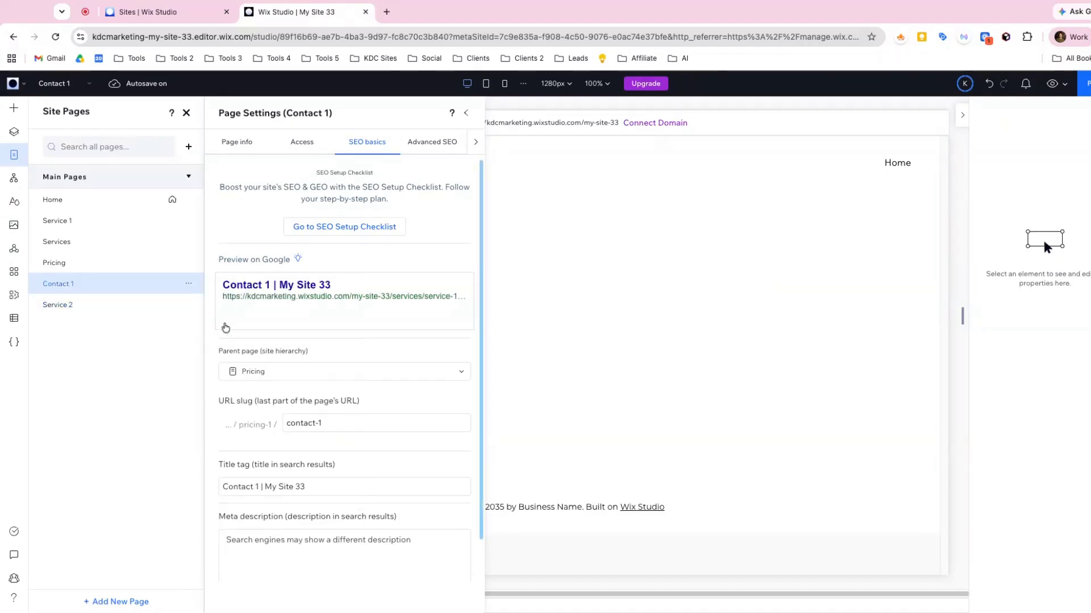
left_click(286, 376)
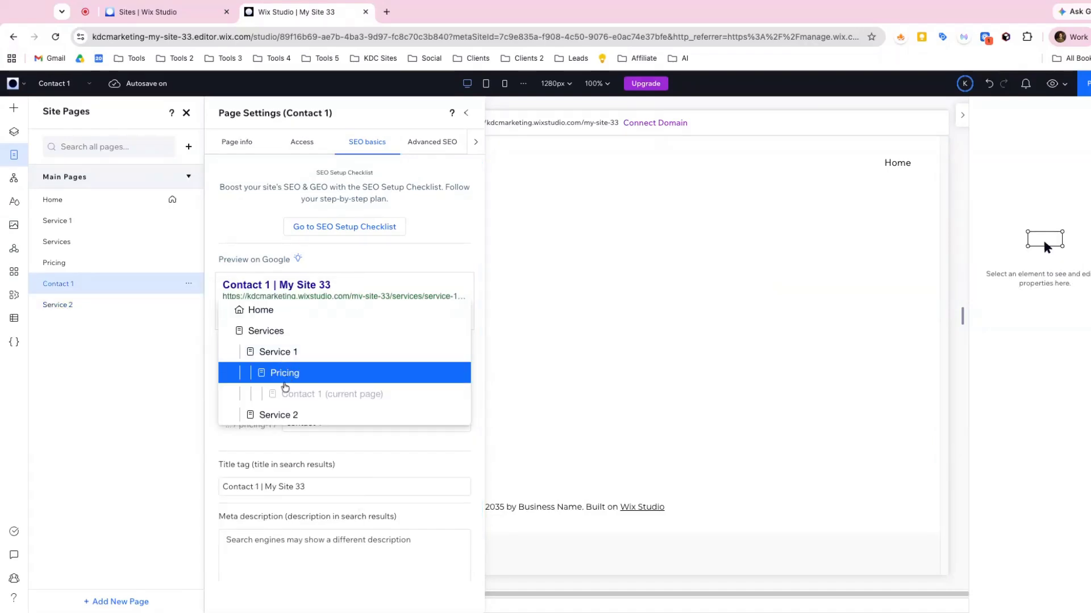
left_click(279, 352)
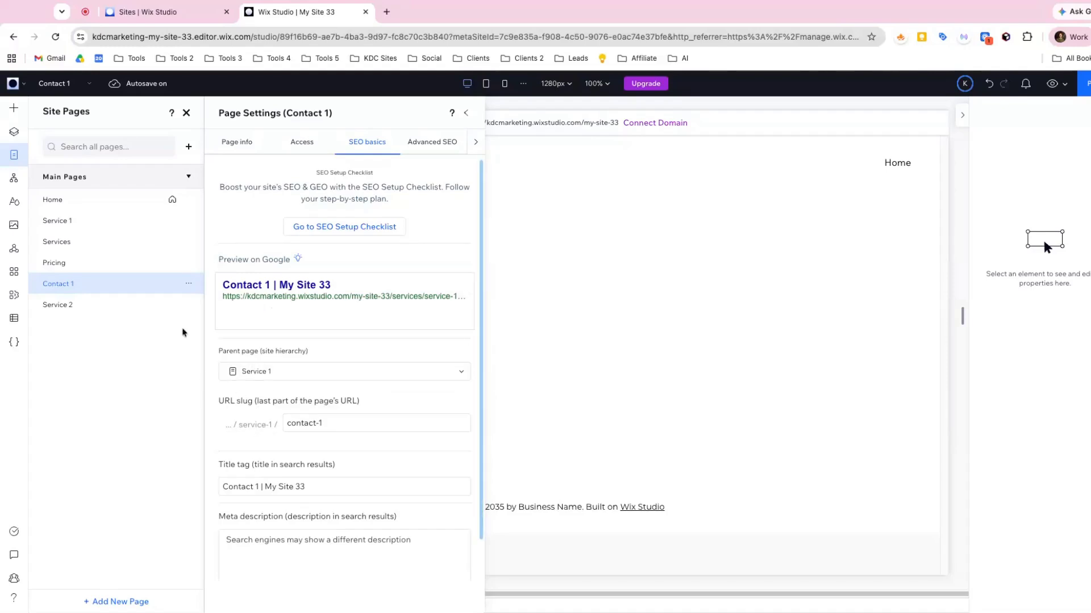
- Review the parent page settings of Service 2 and Service 1 in their SEO basics, and return to the Service 2 page
left_click(76, 305)
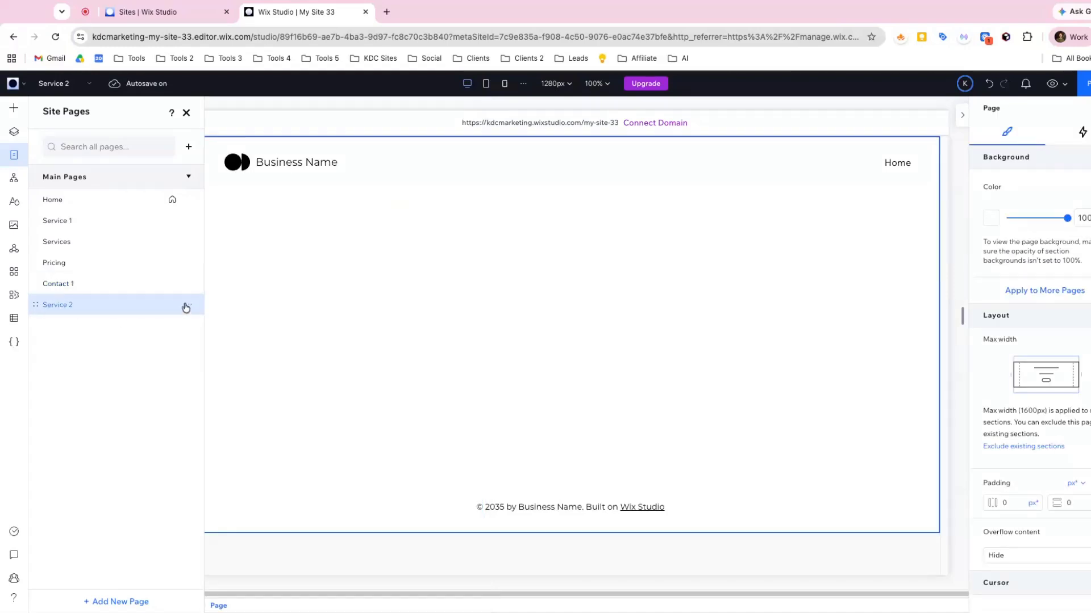
left_click(188, 305)
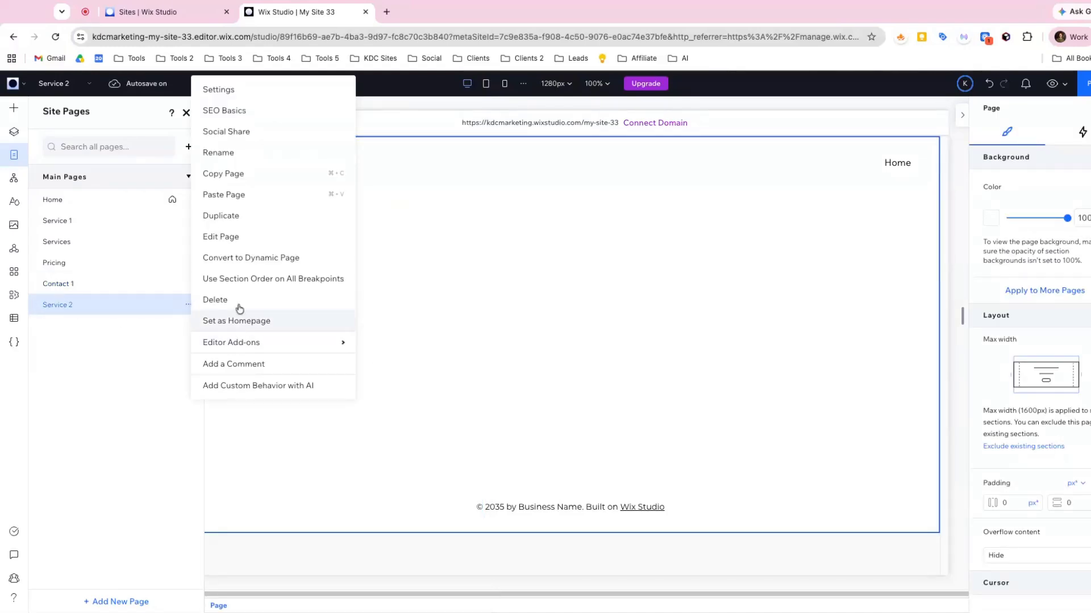
left_click(231, 112)
left_click(267, 373)
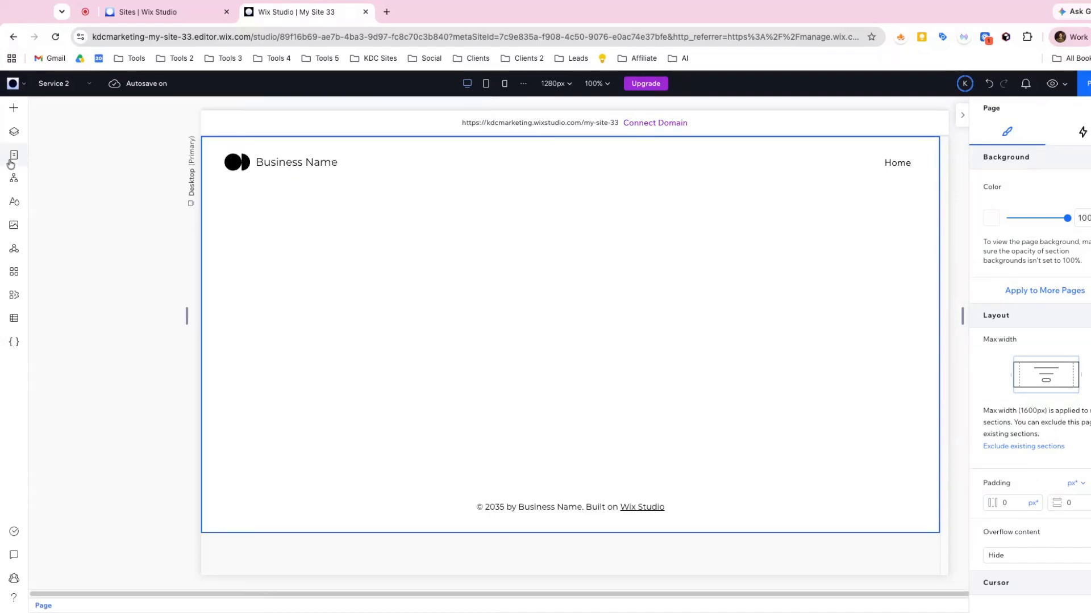
left_click(12, 159)
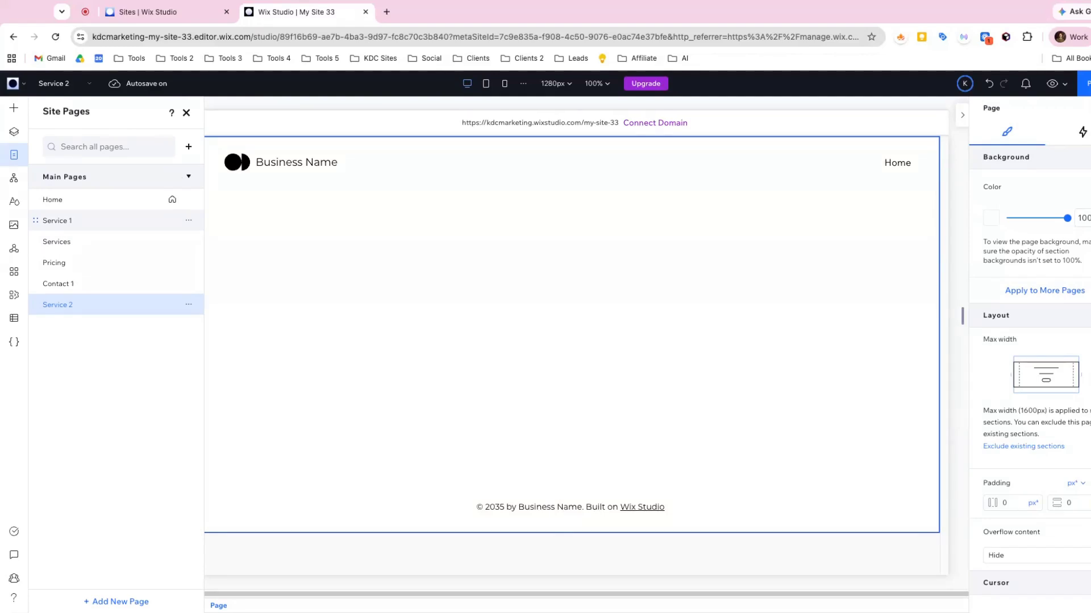
left_click(188, 220)
left_click(231, 253)
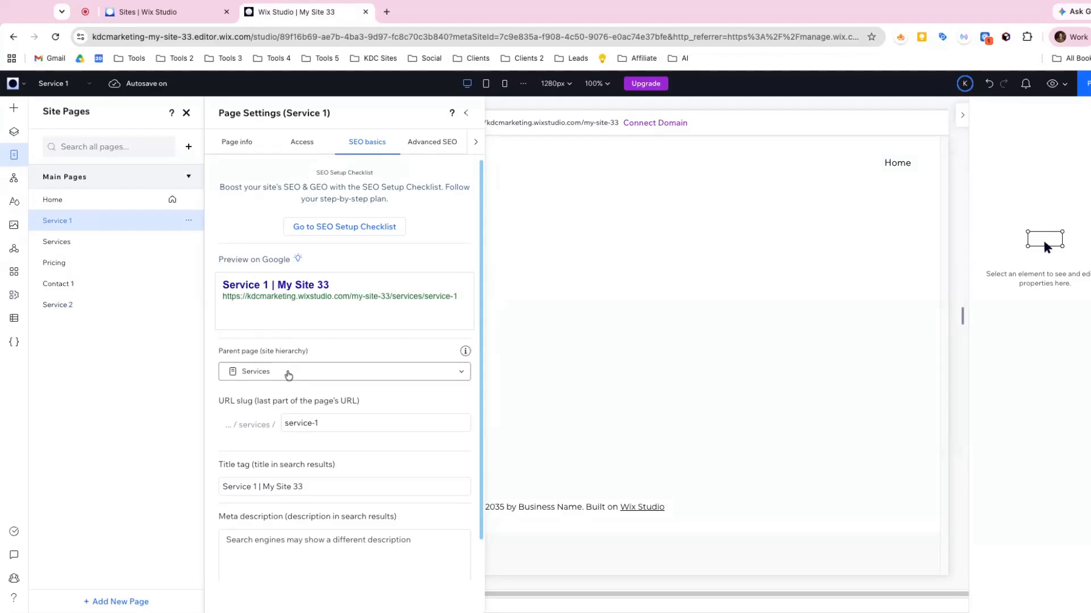
left_click(58, 304)
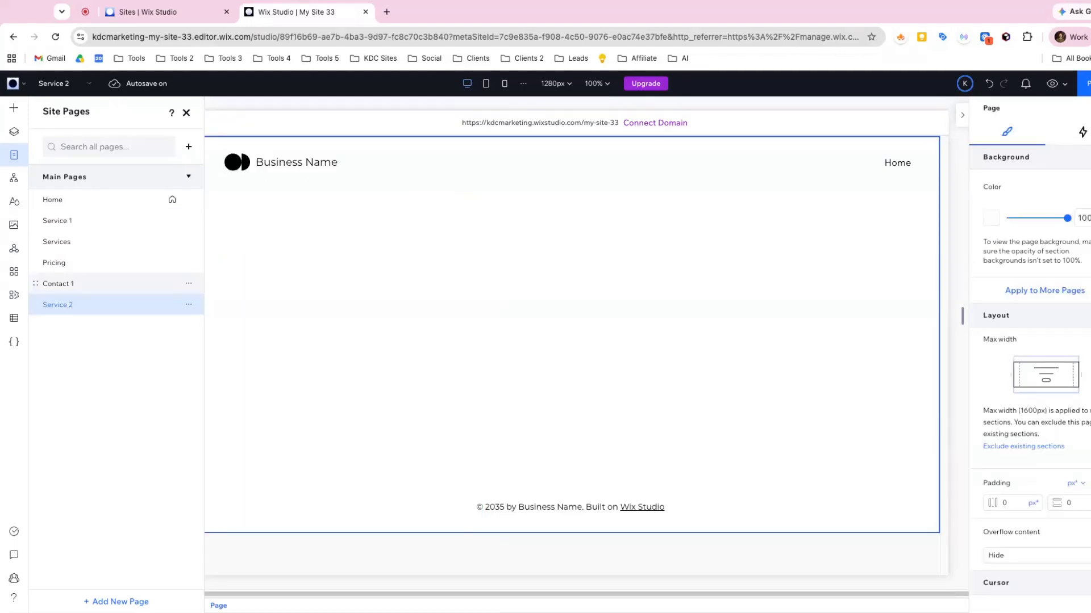